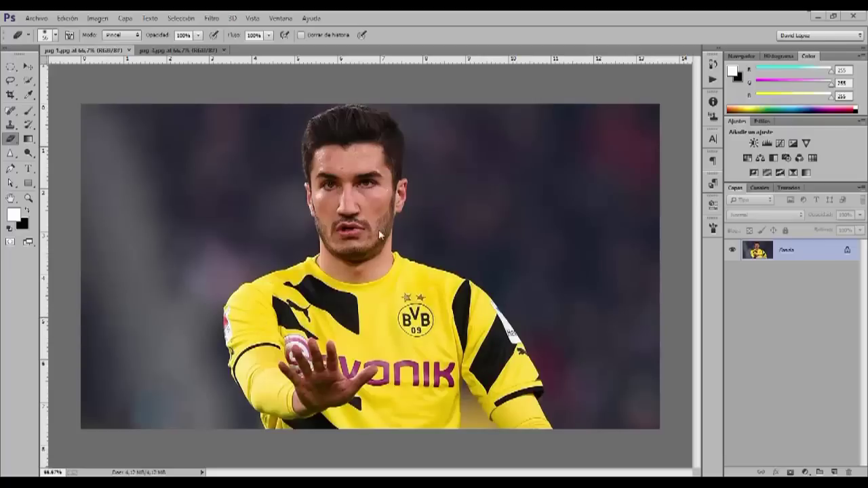
- Compare the two player photos and convert the locked background of jug 1.jpg into an editable layer
{"action": "left_click", "coordinate": [168, 49]}
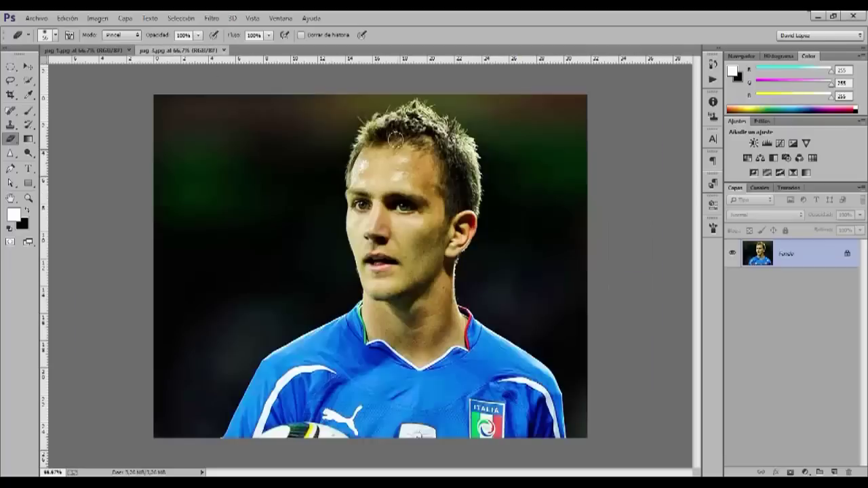
{"action": "key", "text": "ctrl+Tab"}
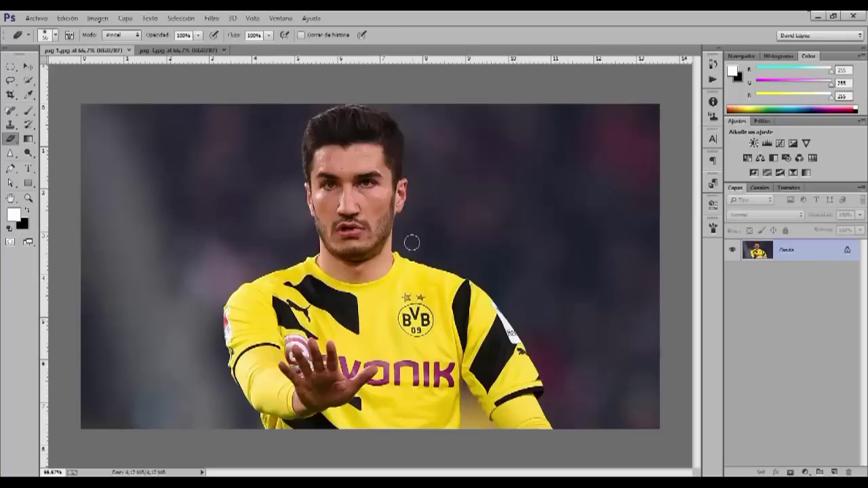
{"action": "double_click", "coordinate": [848, 253]}
{"action": "left_click", "coordinate": [541, 162]}
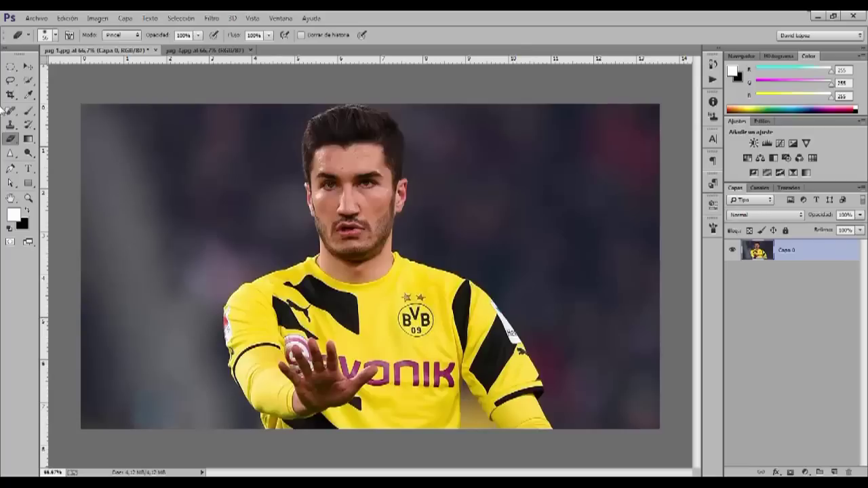
- Select the yellow-shirted player's hair, face and ears with the Quick Selection tool
{"action": "left_click", "coordinate": [25, 83]}
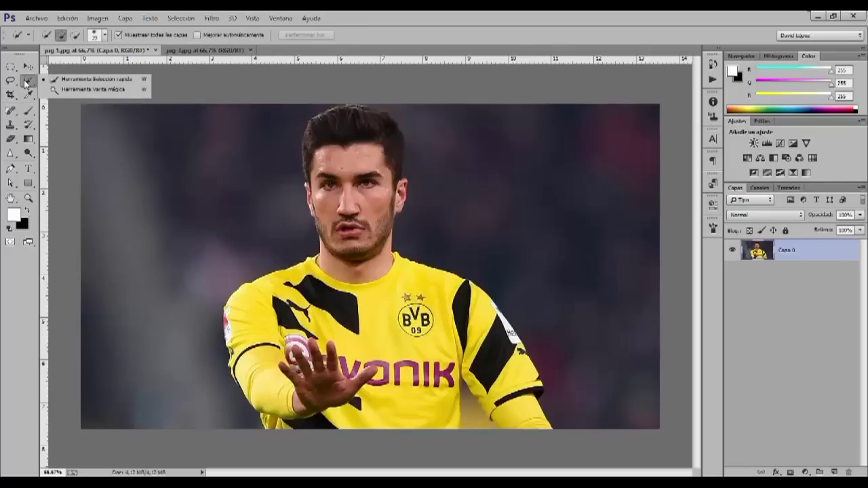
{"action": "left_click", "coordinate": [69, 80]}
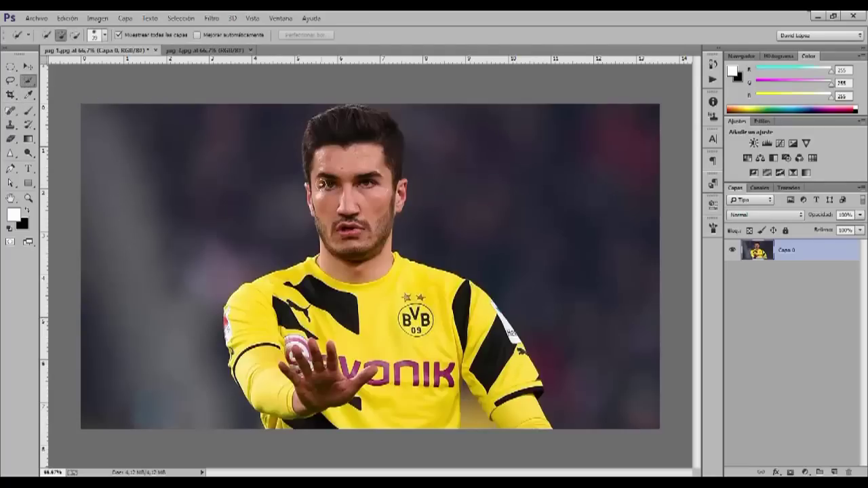
{"action": "mouse_move", "coordinate": [324, 220]}
{"action": "left_mouse_down"}
{"action": "mouse_move", "coordinate": [351, 252]}
{"action": "mouse_move", "coordinate": [380, 232]}
{"action": "mouse_move", "coordinate": [391, 133]}
{"action": "mouse_move", "coordinate": [343, 119]}
{"action": "mouse_move", "coordinate": [311, 162]}
{"action": "left_mouse_up"}
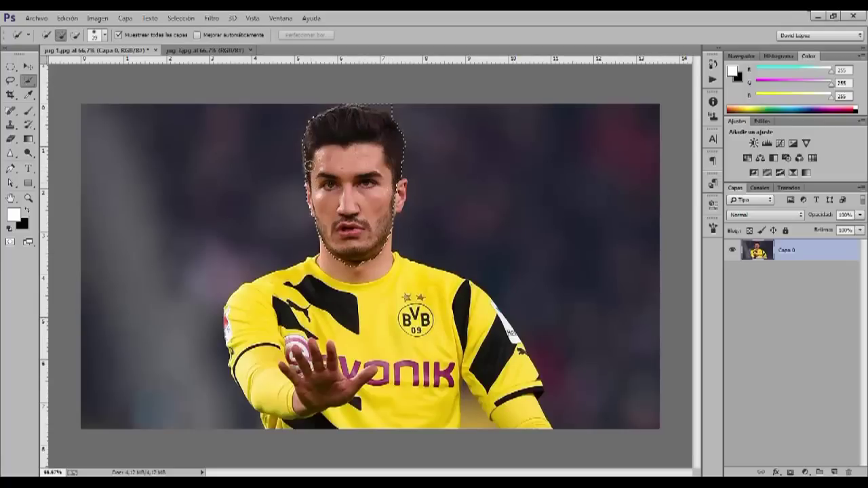
{"action": "left_click_drag", "start_coordinate": [394, 191], "coordinate": [401, 183]}
{"action": "left_click_drag", "start_coordinate": [386, 180], "coordinate": [385, 175]}
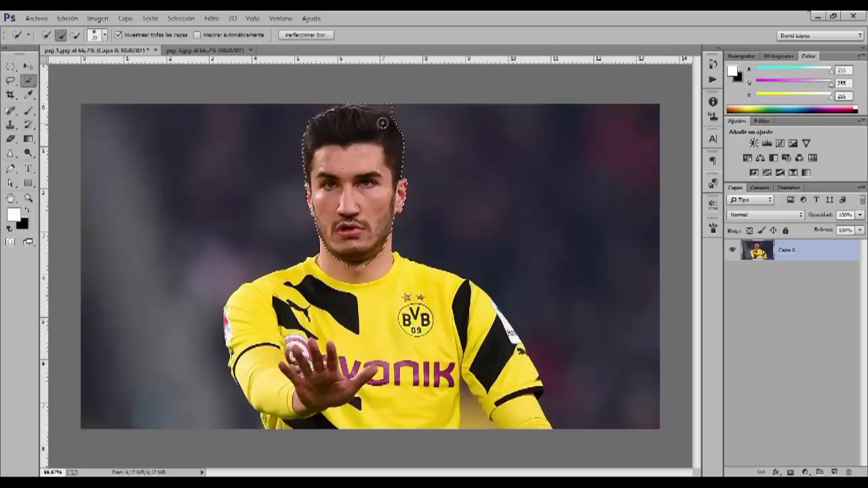
- Refine the head selection along the upper edge of the hair so it excludes the background
{"action": "key", "text": "alt"}
{"action": "scroll", "coordinate": [366, 194], "scroll_direction": "up", "scroll_amount": 2}
{"action": "scroll", "coordinate": [366, 193], "scroll_direction": "up", "scroll_amount": 3}
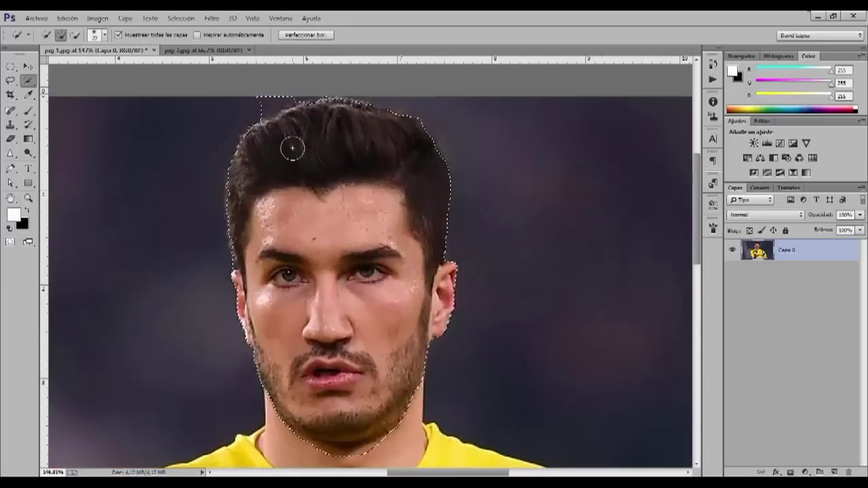
{"action": "mouse_move", "coordinate": [290, 105]}
{"action": "left_mouse_down"}
{"action": "mouse_move", "coordinate": [251, 102]}
{"action": "mouse_move", "coordinate": [284, 95]}
{"action": "left_mouse_up"}
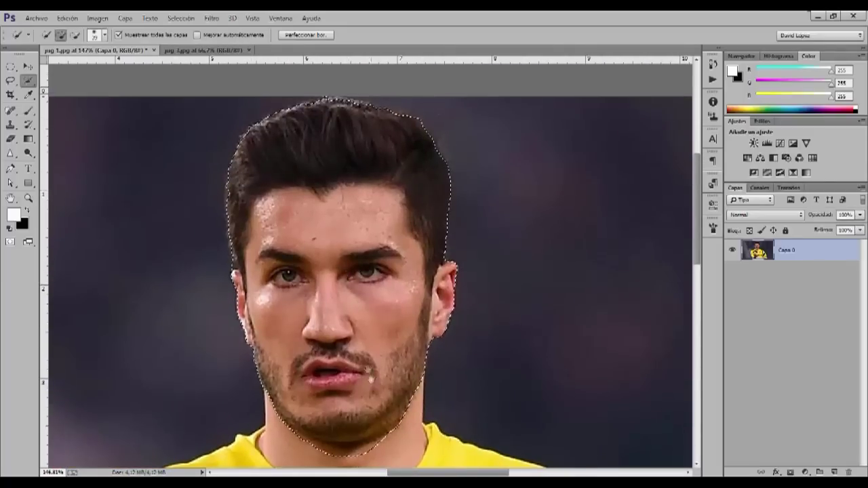
{"action": "left_click_drag", "start_coordinate": [370, 374], "coordinate": [349, 320]}
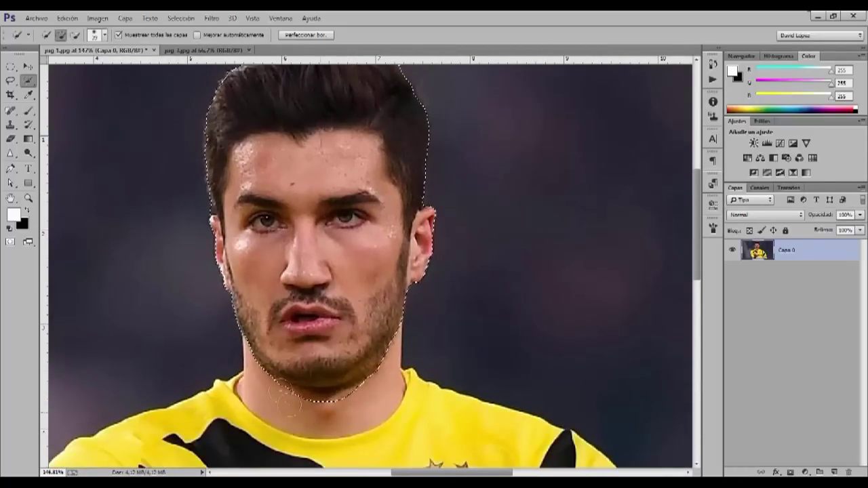
{"action": "scroll", "coordinate": [298, 339], "scroll_direction": "down", "scroll_amount": 1}
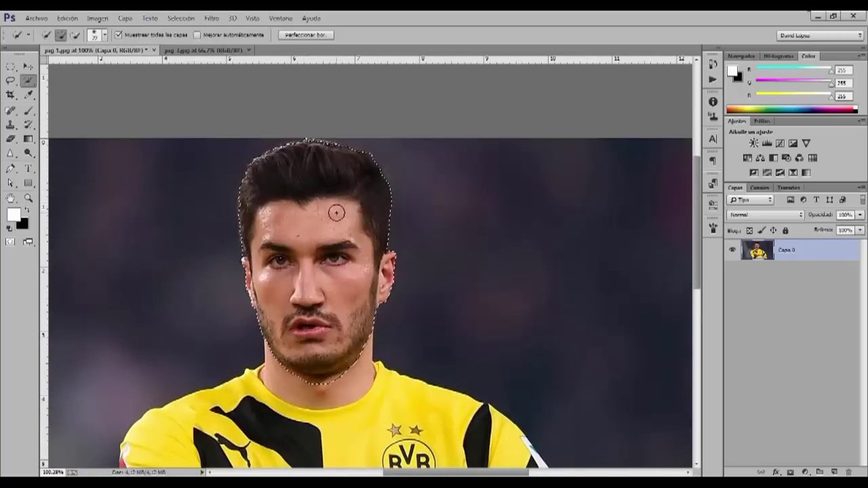
- Fill the selected head using Según el contenido in Normal mode at 100% opacity, and deselect it
{"action": "key", "text": "Delete"}
{"action": "key", "text": "ctrl+z"}
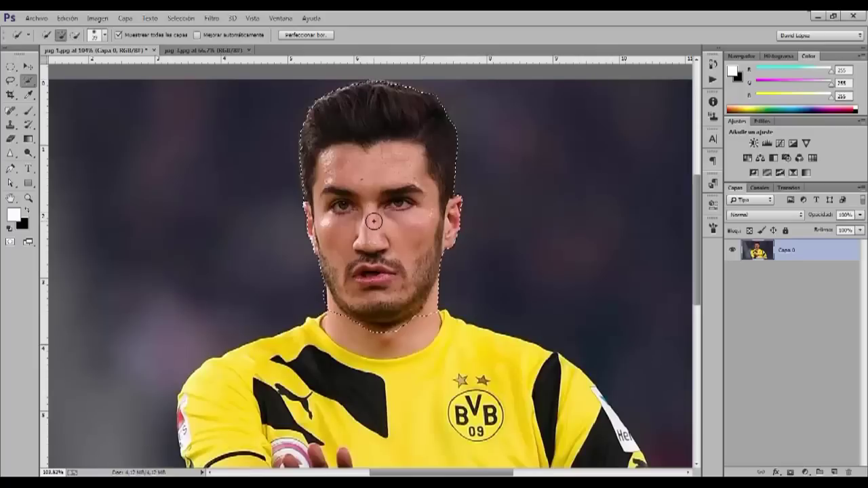
{"action": "right_click", "coordinate": [374, 221]}
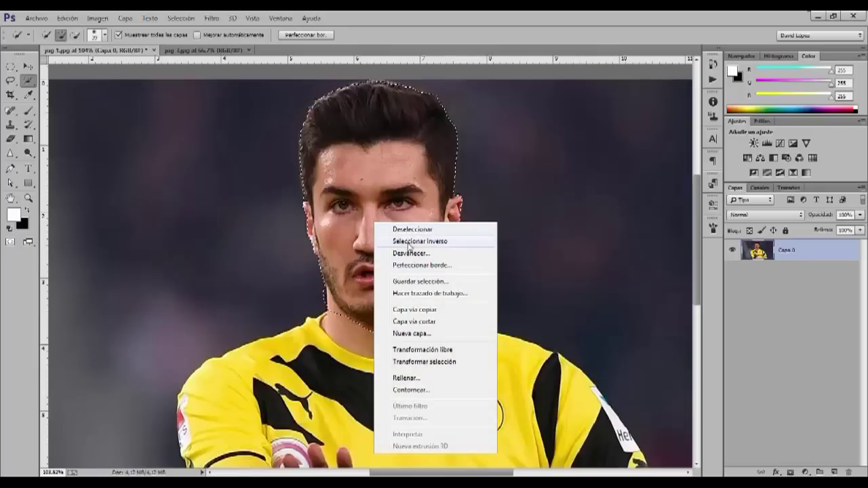
{"action": "left_click", "coordinate": [409, 379]}
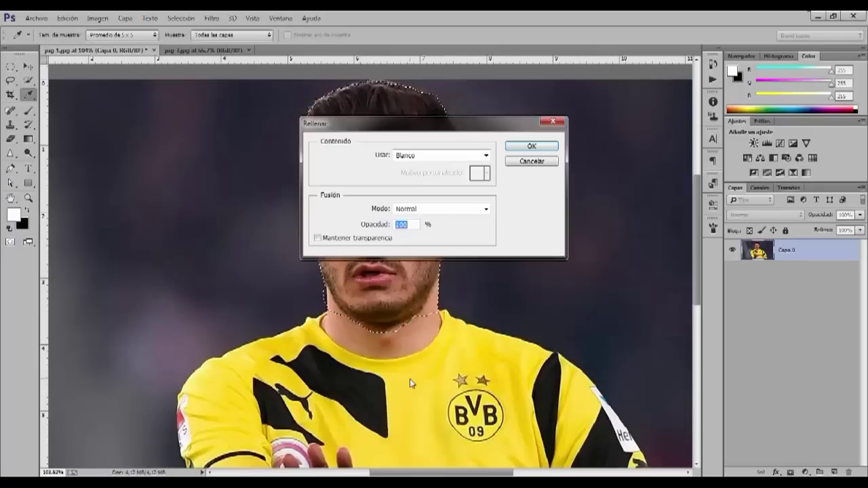
{"action": "left_click", "coordinate": [485, 157]}
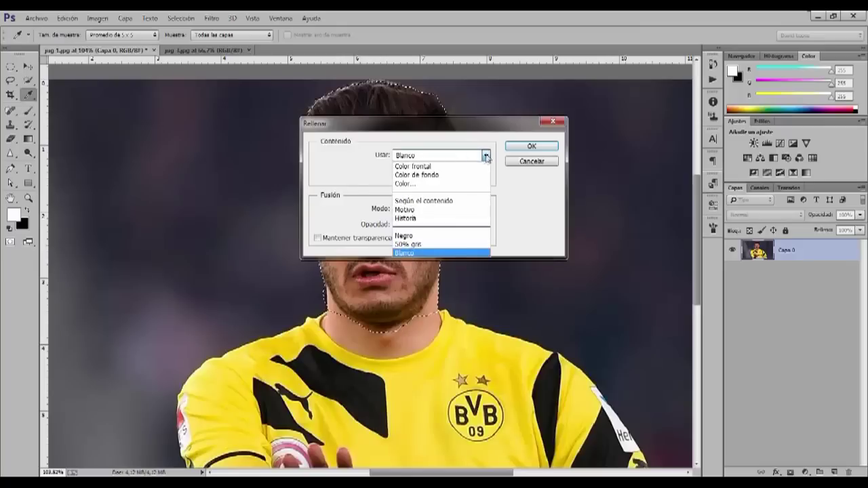
{"action": "left_click", "coordinate": [443, 201]}
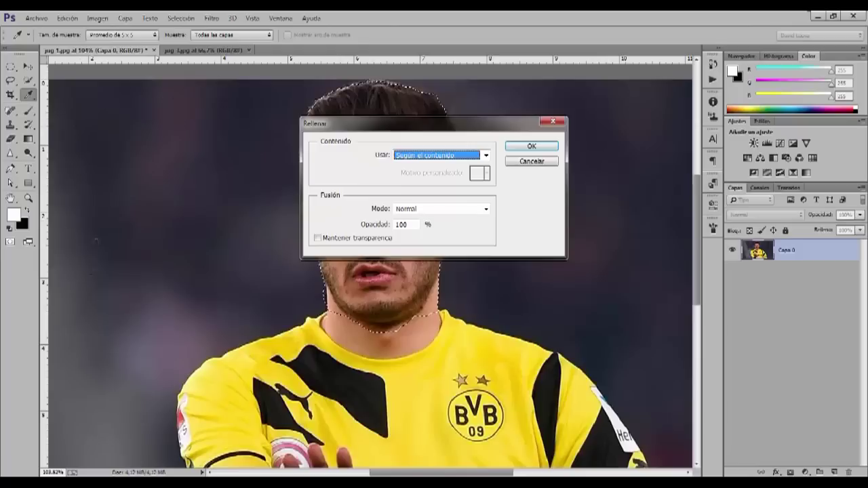
{"action": "left_click", "coordinate": [532, 147]}
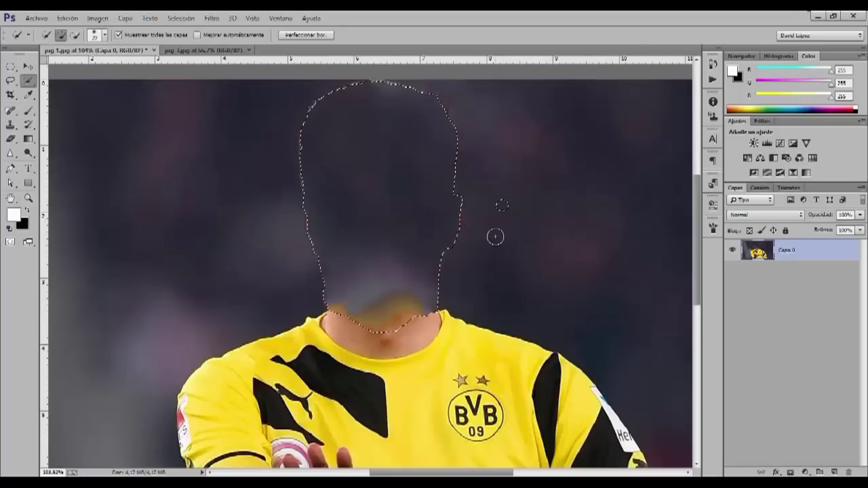
{"action": "key", "text": "ctrl+d"}
- Outline the leftover head contour and the smeared upper neck edge with a freehand Lasso selection
{"action": "scroll", "coordinate": [471, 235], "scroll_direction": "down", "scroll_amount": 2}
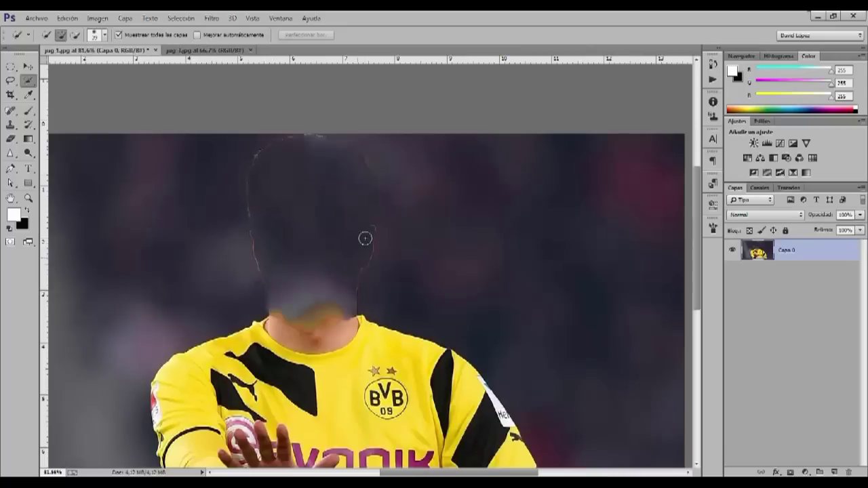
{"action": "left_click", "coordinate": [13, 83]}
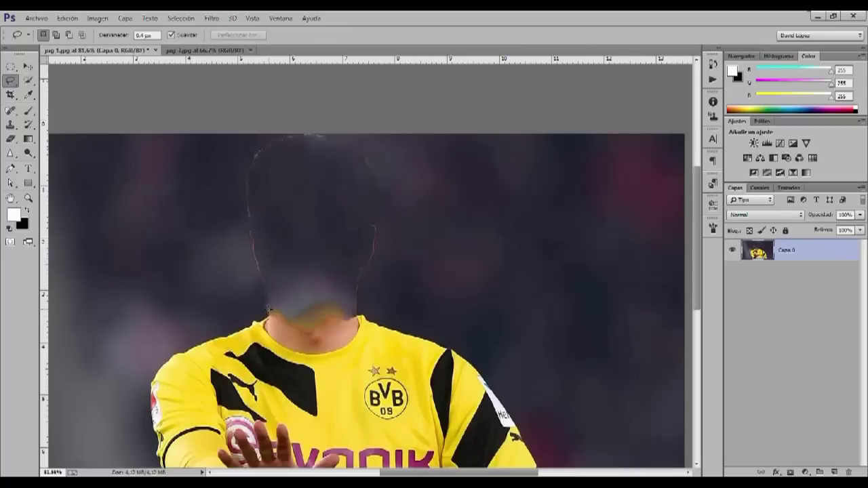
{"action": "scroll", "coordinate": [263, 303], "scroll_direction": "up", "scroll_amount": 3}
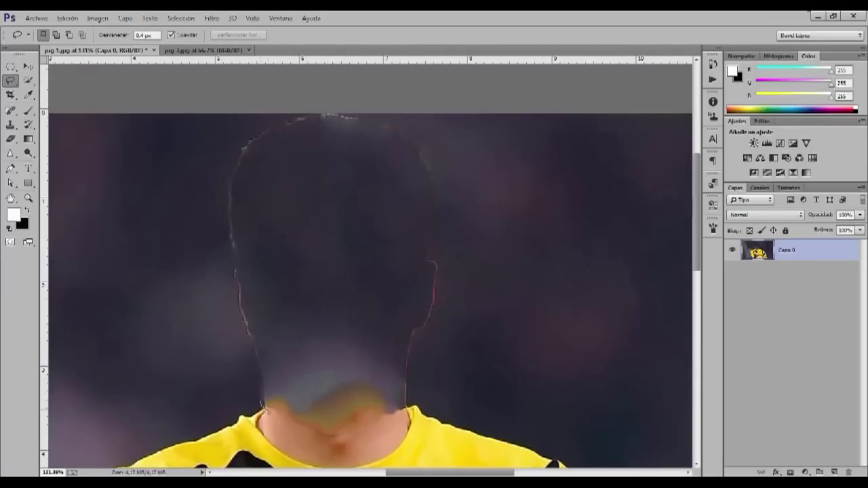
{"action": "mouse_move", "coordinate": [263, 405]}
{"action": "left_mouse_down"}
{"action": "mouse_move", "coordinate": [327, 438]}
{"action": "mouse_move", "coordinate": [409, 411]}
{"action": "mouse_move", "coordinate": [410, 374]}
{"action": "mouse_move", "coordinate": [436, 317]}
{"action": "mouse_move", "coordinate": [434, 205]}
{"action": "left_mouse_up"}
{"action": "mouse_move", "coordinate": [293, 115]}
{"action": "left_mouse_down"}
{"action": "mouse_move", "coordinate": [210, 222]}
{"action": "mouse_move", "coordinate": [234, 363]}
{"action": "mouse_move", "coordinate": [239, 197]}
{"action": "mouse_move", "coordinate": [332, 129]}
{"action": "mouse_move", "coordinate": [420, 265]}
{"action": "mouse_move", "coordinate": [407, 379]}
{"action": "left_mouse_up"}
{"action": "left_click_drag", "start_coordinate": [320, 377], "coordinate": [263, 401]}
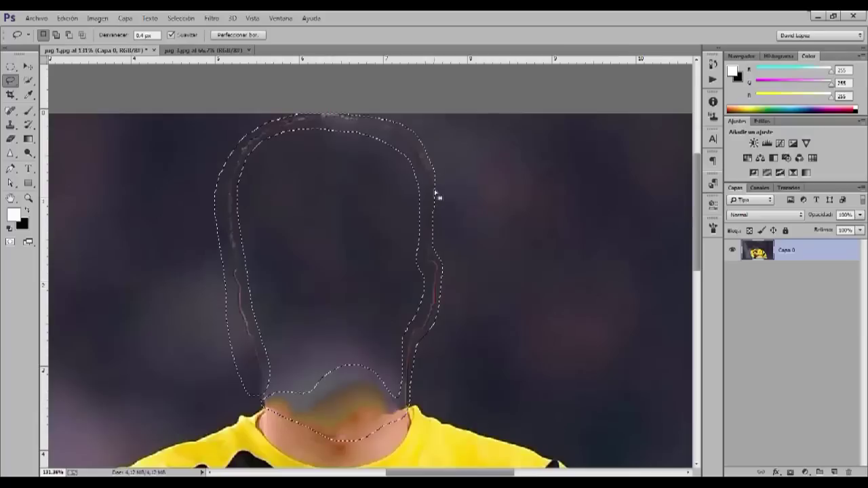
- Fill the lassoed contour using Según el contenido at 100% opacity and clear the selection
{"action": "right_click", "coordinate": [425, 212]}
{"action": "left_click", "coordinate": [465, 365]}
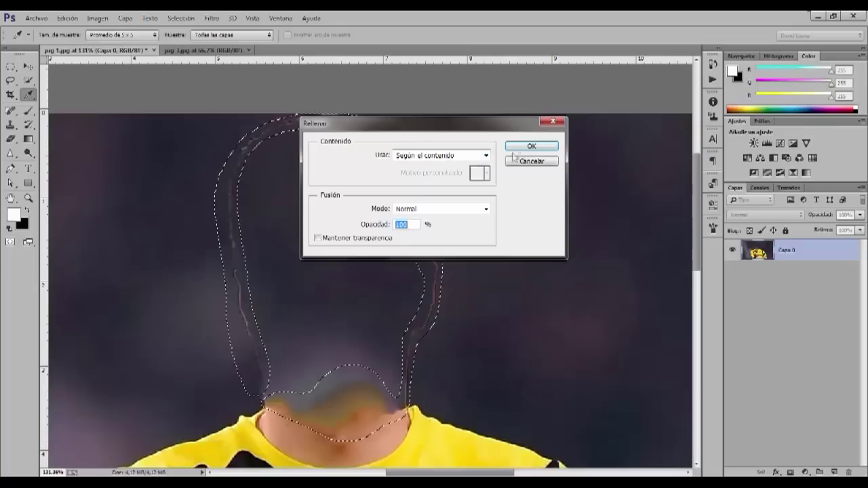
{"action": "left_click", "coordinate": [528, 147]}
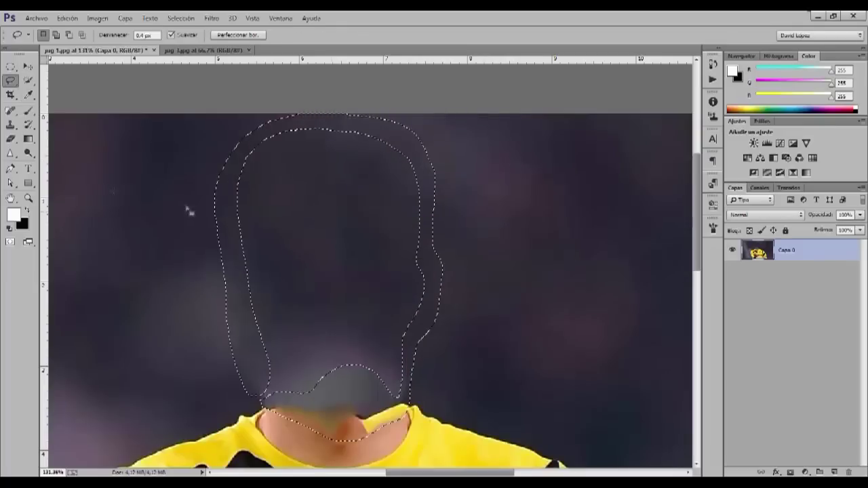
{"action": "key", "text": "v"}
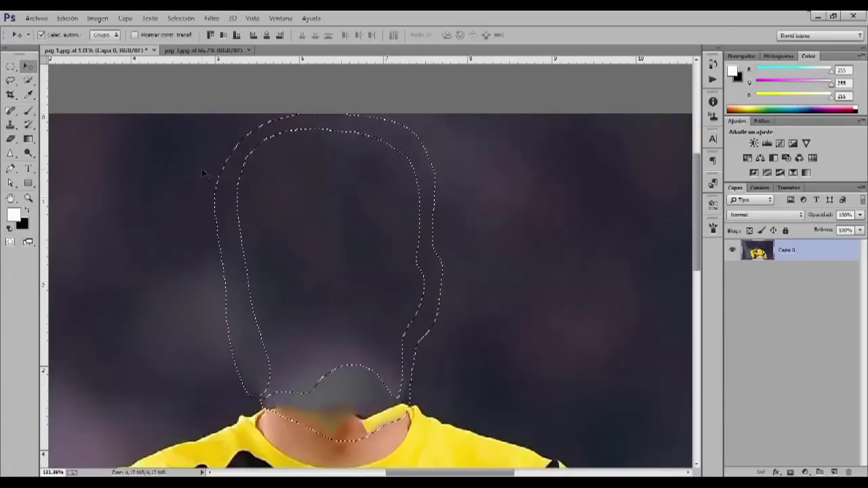
{"action": "key", "text": "ctrl+d"}
- Examine the filled background and the remaining neck area for leftover artifacts
{"action": "scroll", "coordinate": [503, 215], "scroll_direction": "down", "scroll_amount": 7}
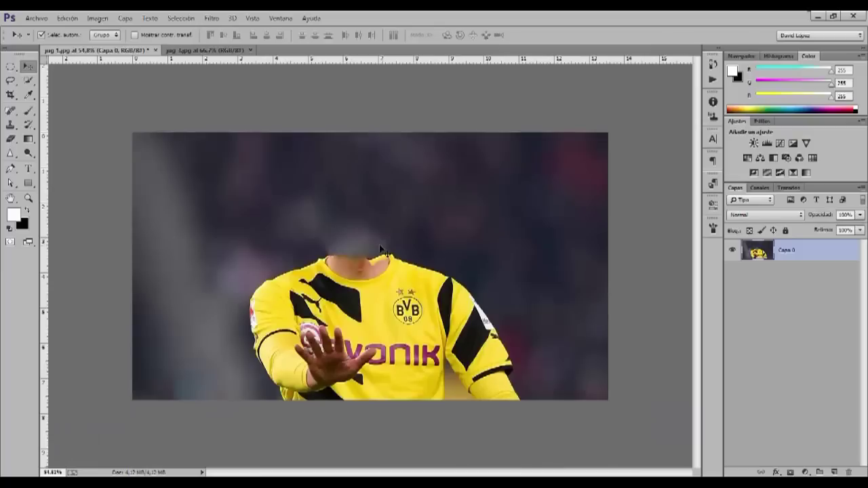
{"action": "scroll", "coordinate": [381, 250], "scroll_direction": "up", "scroll_amount": 10}
{"action": "left_click_drag", "start_coordinate": [359, 411], "coordinate": [363, 425]}
{"action": "scroll", "coordinate": [364, 426], "scroll_direction": "up", "scroll_amount": 5}
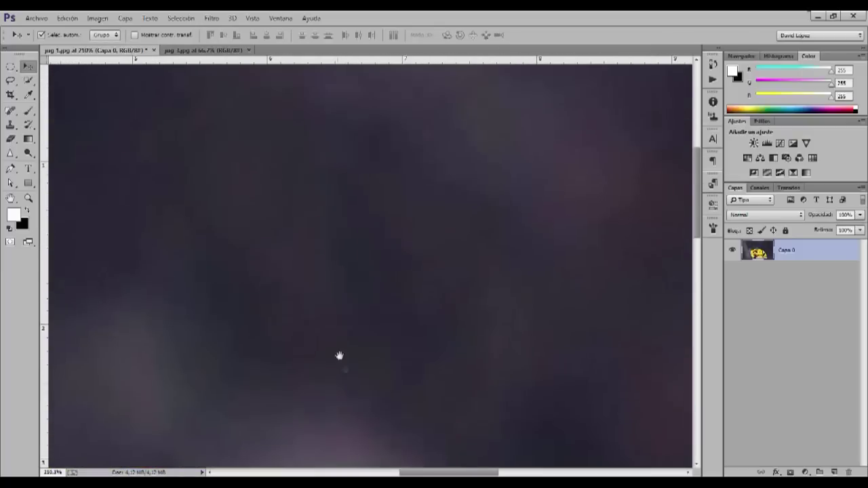
{"action": "scroll", "coordinate": [398, 285], "scroll_direction": "left", "scroll_amount": 2}
{"action": "scroll", "coordinate": [369, 387], "scroll_direction": "up", "scroll_amount": 3}
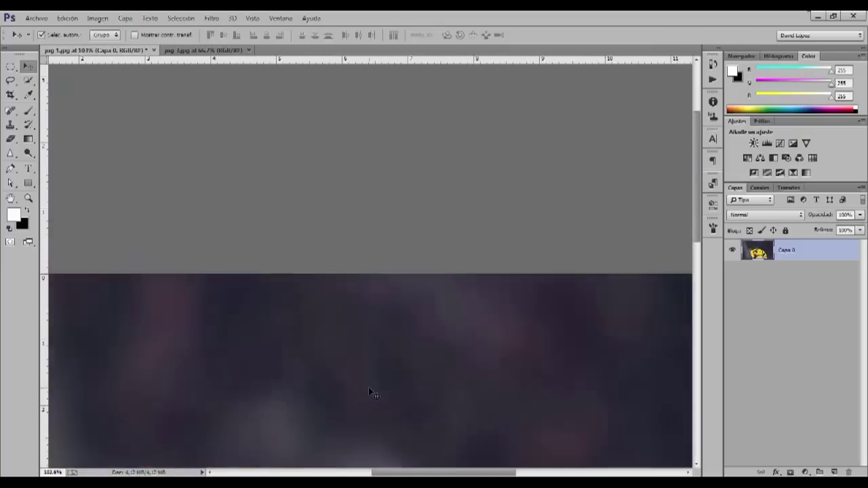
{"action": "scroll", "coordinate": [368, 387], "scroll_direction": "down", "scroll_amount": 3}
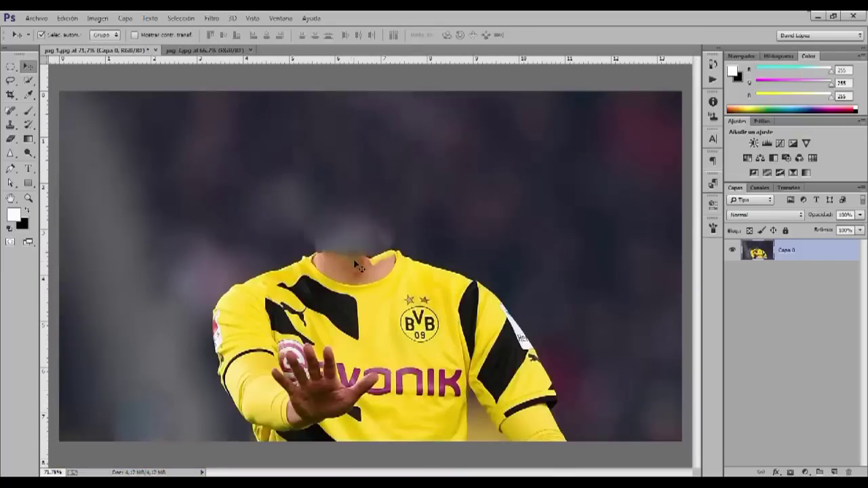
{"action": "scroll", "coordinate": [359, 268], "scroll_direction": "up", "scroll_amount": 3}
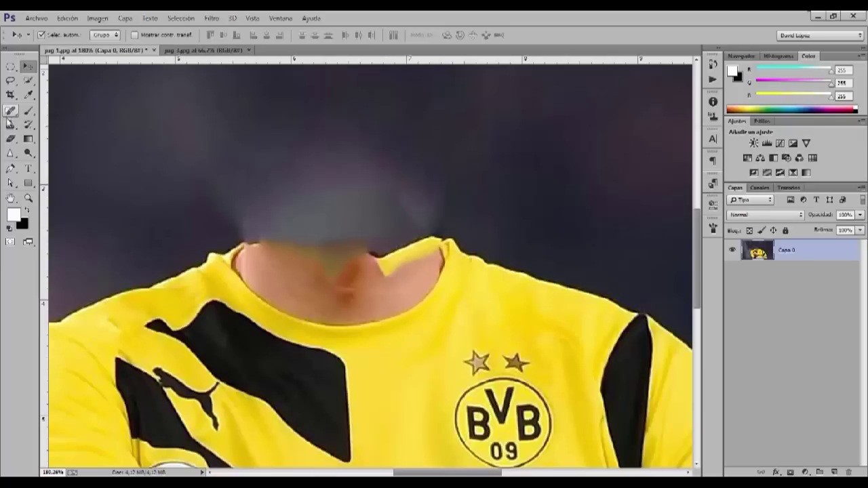
- Patch out the stray yellow collar fragment beside the neck with the content-aware Patch tool
{"action": "left_click", "coordinate": [13, 114]}
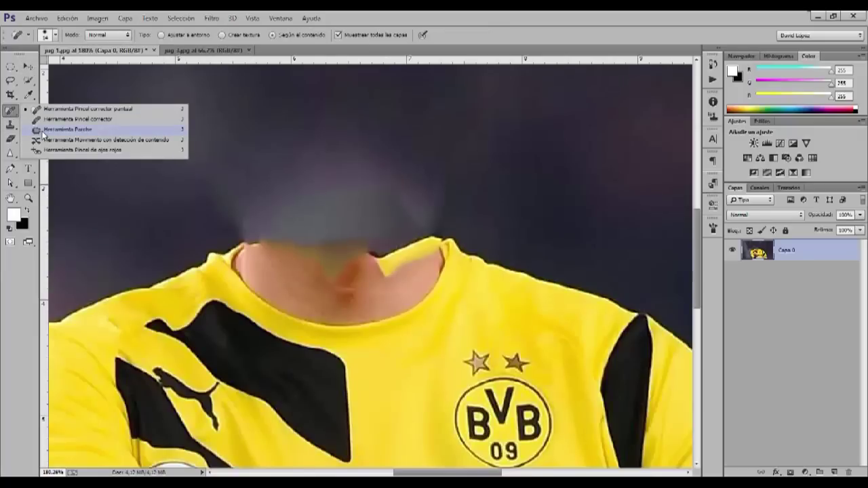
{"action": "left_click", "coordinate": [68, 129]}
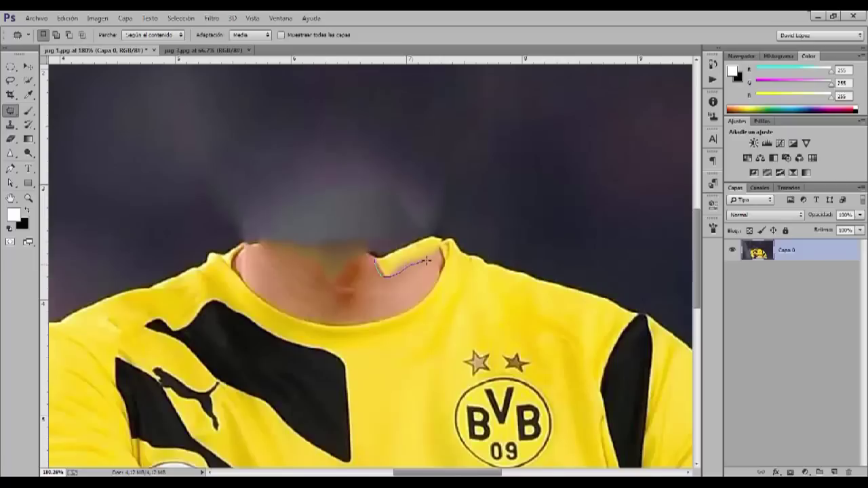
{"action": "mouse_move", "coordinate": [375, 261]}
{"action": "left_mouse_down"}
{"action": "mouse_move", "coordinate": [406, 274]}
{"action": "mouse_move", "coordinate": [412, 293]}
{"action": "left_mouse_up"}
{"action": "mouse_move", "coordinate": [377, 257]}
{"action": "left_mouse_down"}
{"action": "mouse_move", "coordinate": [409, 262]}
{"action": "mouse_move", "coordinate": [381, 261]}
{"action": "left_mouse_up"}
{"action": "left_click_drag", "start_coordinate": [410, 255], "coordinate": [409, 282]}
{"action": "left_click_drag", "start_coordinate": [374, 260], "coordinate": [374, 261]}
- Patch the discoloured upper neck edge and the grey smudge just above it
{"action": "left_click_drag", "start_coordinate": [320, 261], "coordinate": [344, 268]}
{"action": "mouse_move", "coordinate": [334, 271]}
{"action": "left_mouse_down"}
{"action": "mouse_move", "coordinate": [346, 285]}
{"action": "mouse_move", "coordinate": [351, 272]}
{"action": "left_mouse_up"}
{"action": "left_click_drag", "start_coordinate": [302, 251], "coordinate": [303, 251]}
{"action": "mouse_move", "coordinate": [406, 259]}
{"action": "left_mouse_down"}
{"action": "mouse_move", "coordinate": [400, 247]}
{"action": "mouse_move", "coordinate": [378, 257]}
{"action": "left_mouse_up"}
{"action": "left_click_drag", "start_coordinate": [397, 259], "coordinate": [392, 280]}
{"action": "mouse_move", "coordinate": [271, 248]}
{"action": "left_mouse_down"}
{"action": "mouse_move", "coordinate": [323, 253]}
{"action": "mouse_move", "coordinate": [273, 247]}
{"action": "mouse_move", "coordinate": [294, 267]}
{"action": "mouse_move", "coordinate": [367, 246]}
{"action": "mouse_move", "coordinate": [353, 261]}
{"action": "left_mouse_up"}
{"action": "left_click", "coordinate": [385, 292]}
{"action": "mouse_move", "coordinate": [406, 240]}
{"action": "left_mouse_down"}
{"action": "mouse_move", "coordinate": [281, 205]}
{"action": "mouse_move", "coordinate": [406, 239]}
{"action": "left_mouse_up"}
{"action": "left_click_drag", "start_coordinate": [341, 215], "coordinate": [339, 166]}
{"action": "left_click", "coordinate": [505, 204]}
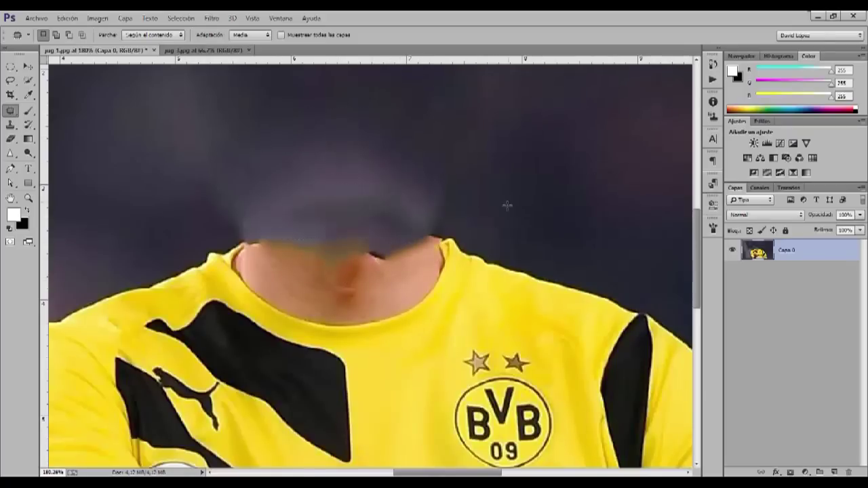
- Switch to the jug 3.jpg document and fit the blue-shirted player in view
{"action": "scroll", "coordinate": [479, 185], "scroll_direction": "down", "scroll_amount": 3}
{"action": "scroll", "coordinate": [434, 137], "scroll_direction": "down", "scroll_amount": 2}
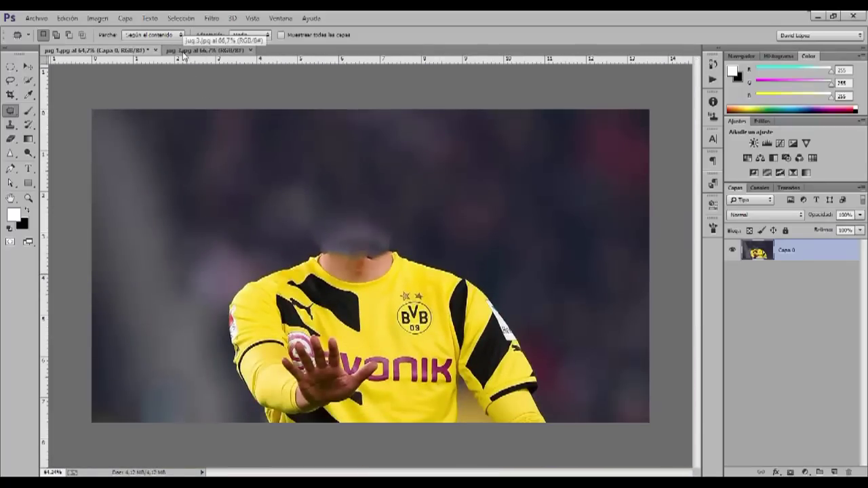
{"action": "left_click", "coordinate": [183, 53]}
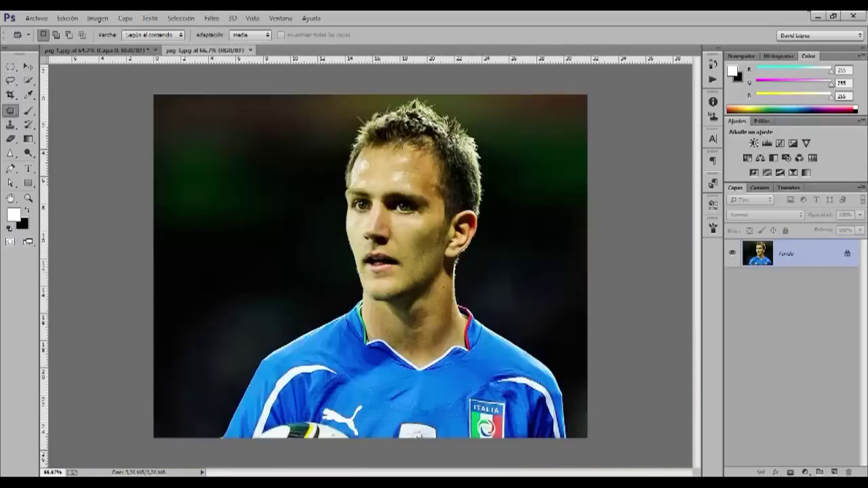
{"action": "scroll", "coordinate": [405, 135], "scroll_direction": "up", "scroll_amount": 3}
{"action": "scroll", "coordinate": [400, 134], "scroll_direction": "down", "scroll_amount": 6}
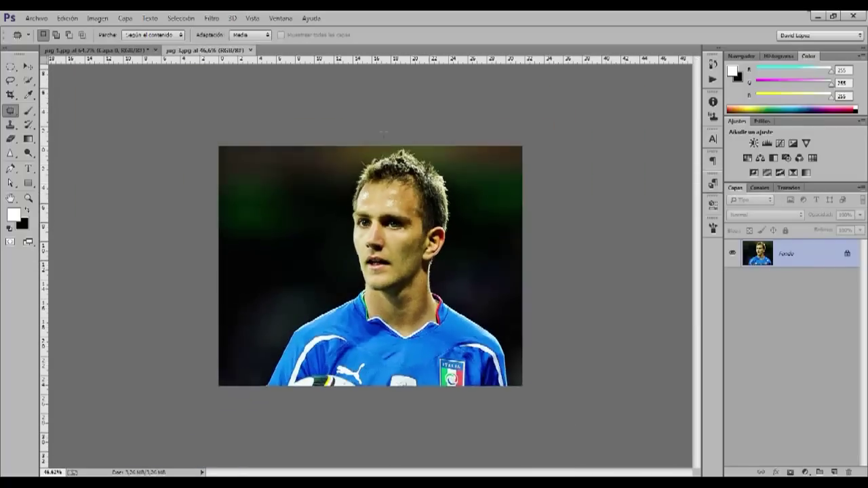
- Copy the blue-shirted player's image into the jug 1.jpg document with the Move tool and place it over the yellow-shirted body
{"action": "scroll", "coordinate": [383, 133], "scroll_direction": "up", "scroll_amount": 1}
{"action": "left_click", "coordinate": [27, 66]}
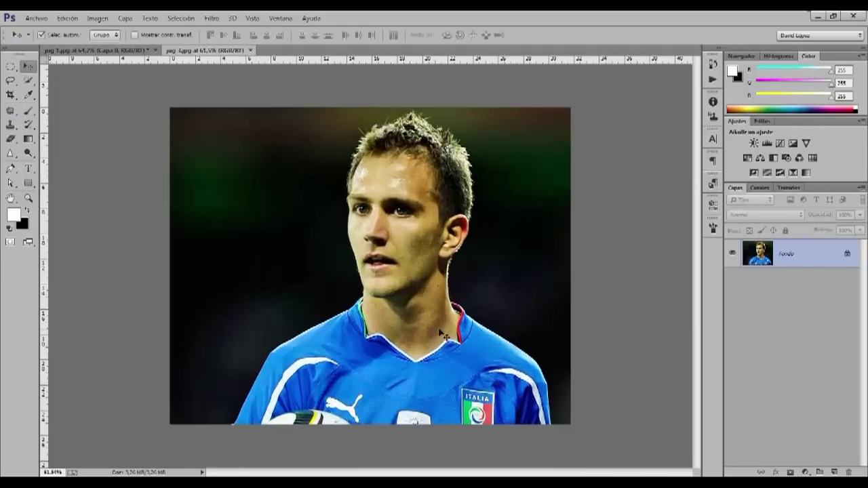
{"action": "left_click_drag", "start_coordinate": [472, 347], "coordinate": [350, 256]}
{"action": "scroll", "coordinate": [382, 273], "scroll_direction": "down", "scroll_amount": 2}
{"action": "left_click_drag", "start_coordinate": [382, 273], "coordinate": [441, 328]}
- Lower the opacity of layer Capa 1 to about 64% and shift it upward so both necks overlap
{"action": "left_click", "coordinate": [859, 215]}
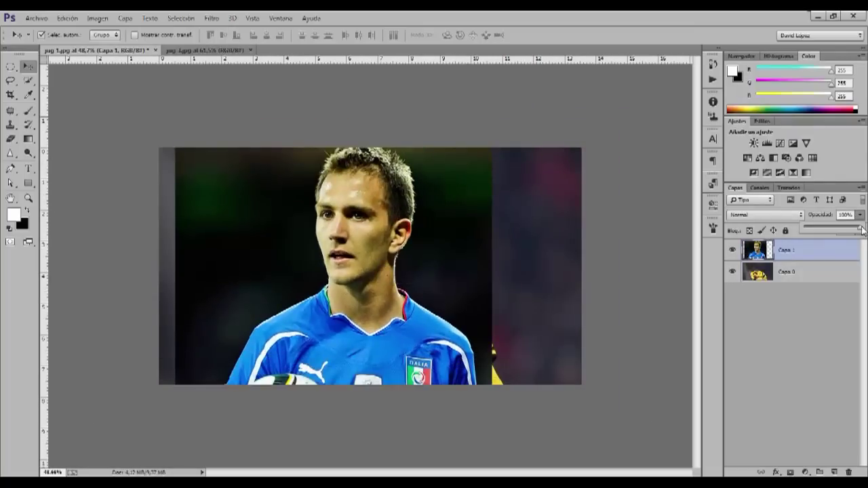
{"action": "left_click_drag", "start_coordinate": [841, 233], "coordinate": [840, 233]}
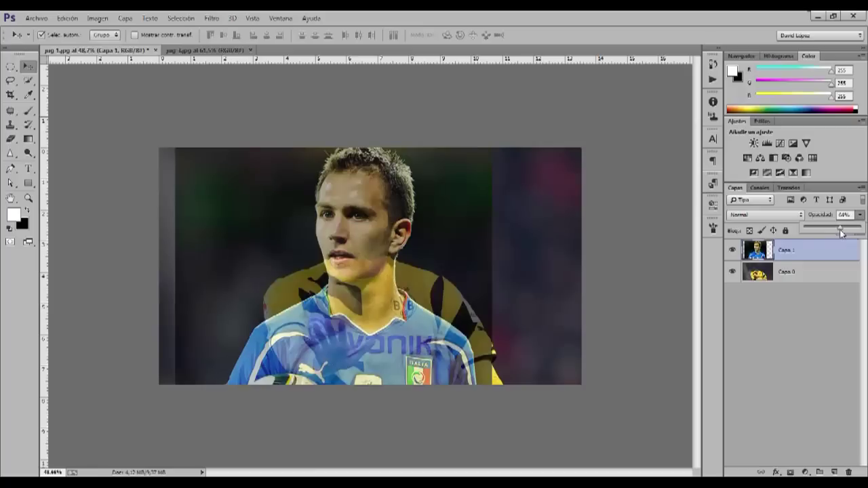
{"action": "left_click_drag", "start_coordinate": [379, 329], "coordinate": [389, 296]}
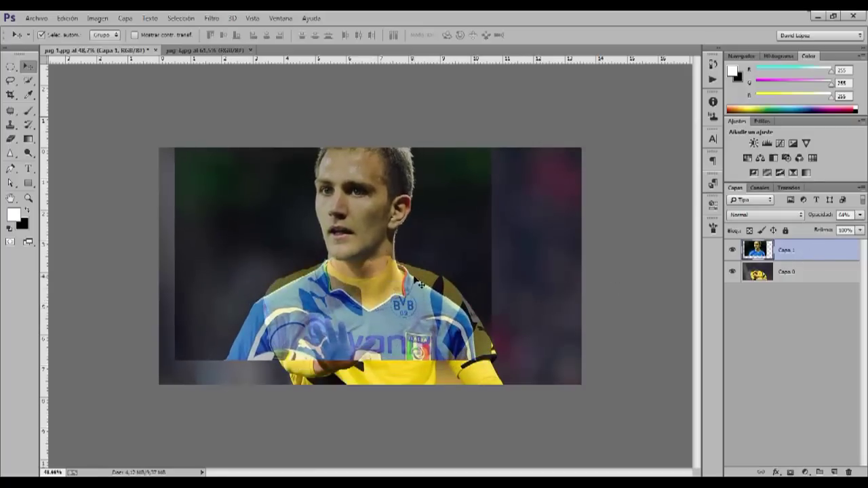
- Scale Capa 1 down to about 74% with Free Transform, keeping the head over the yellow-shirted player's neck
{"action": "key", "text": "ctrl+t"}
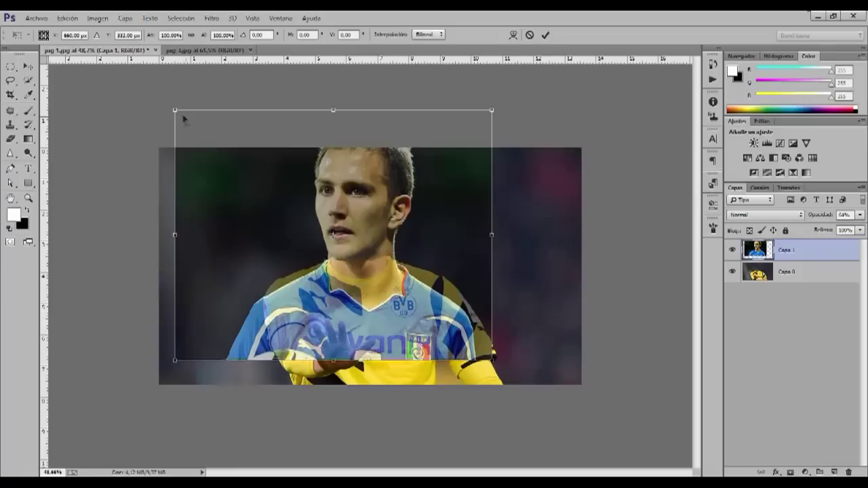
{"action": "left_click_drag", "start_coordinate": [175, 110], "coordinate": [223, 148]}
{"action": "left_click_drag", "start_coordinate": [426, 332], "coordinate": [406, 303]}
{"action": "left_click_drag", "start_coordinate": [203, 122], "coordinate": [255, 163]}
{"action": "left_click_drag", "start_coordinate": [418, 305], "coordinate": [395, 300]}
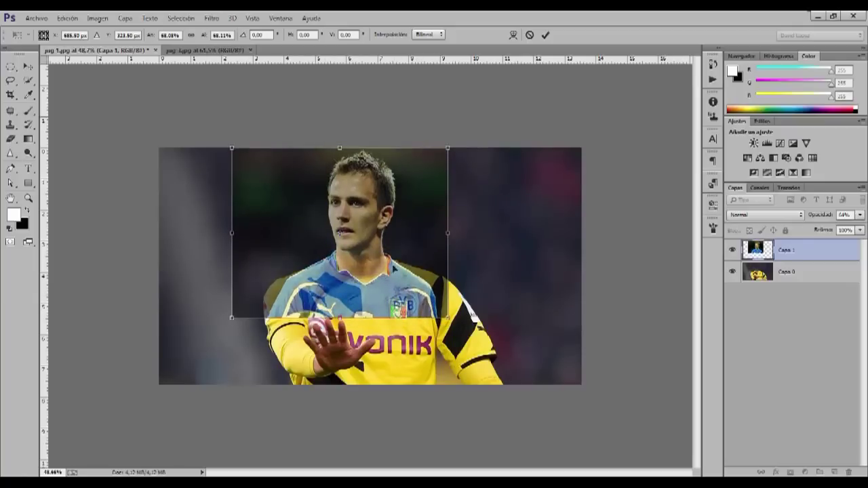
{"action": "left_click_drag", "start_coordinate": [448, 317], "coordinate": [414, 312]}
- Nudge Capa 1 until its neck lines up with the yellow shirt, restore its opacity to 100% and apply the transformation
{"action": "key", "text": "Up"}
{"action": "key", "text": "Up"}
{"action": "key", "text": "Up"}
{"action": "key", "text": "Up"}
{"action": "key", "text": "Up"}
{"action": "key", "text": "Up"}
{"action": "key", "text": "Down"}
{"action": "key", "text": "Down"}
{"action": "key", "text": "Down"}
{"action": "key", "text": "Down"}
{"action": "key", "text": "Down"}
{"action": "key", "text": "Down"}
{"action": "key", "text": "Right"}
{"action": "key", "text": "Right"}
{"action": "key", "text": "Right"}
{"action": "key", "text": "Right"}
{"action": "key", "text": "Down"}
{"action": "key", "text": "Down"}
{"action": "key", "text": "Right"}
{"action": "key", "text": "Right"}
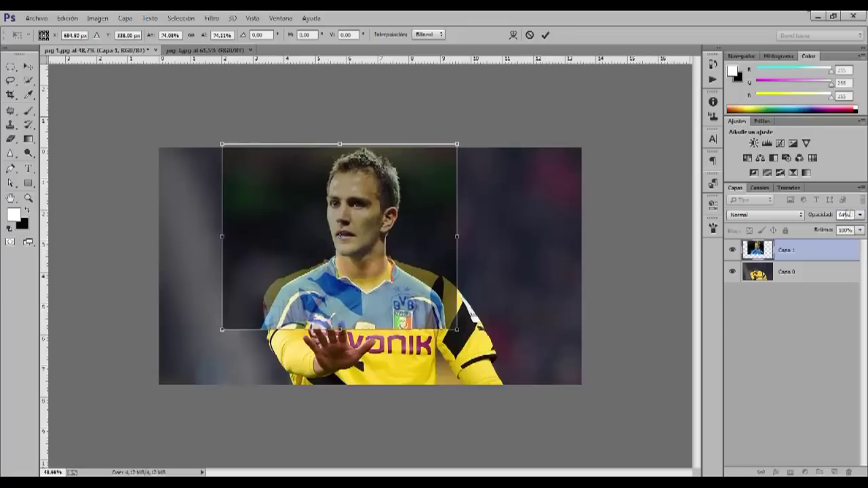
{"action": "left_click_drag", "start_coordinate": [811, 218], "coordinate": [848, 218]}
{"action": "left_click", "coordinate": [545, 35]}
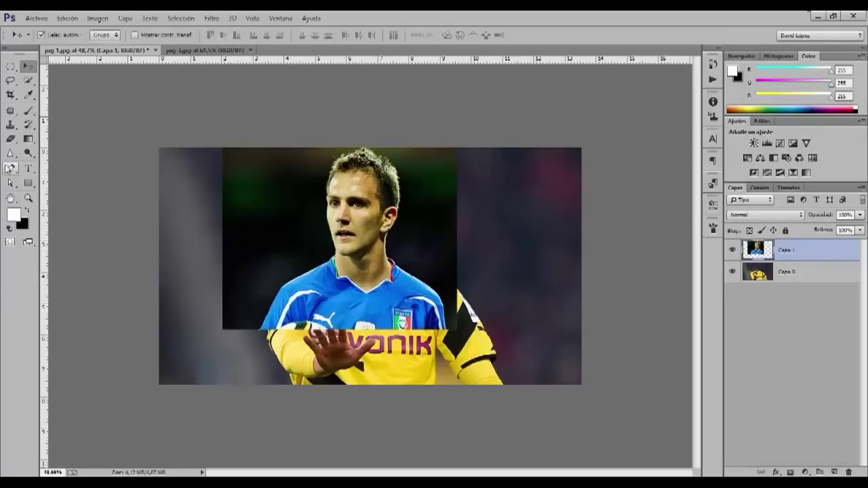
- Erase the dark and green background areas left of the player's head on Capa 1 with the Magic Eraser at tolerance 10
{"action": "left_click", "coordinate": [11, 139]}
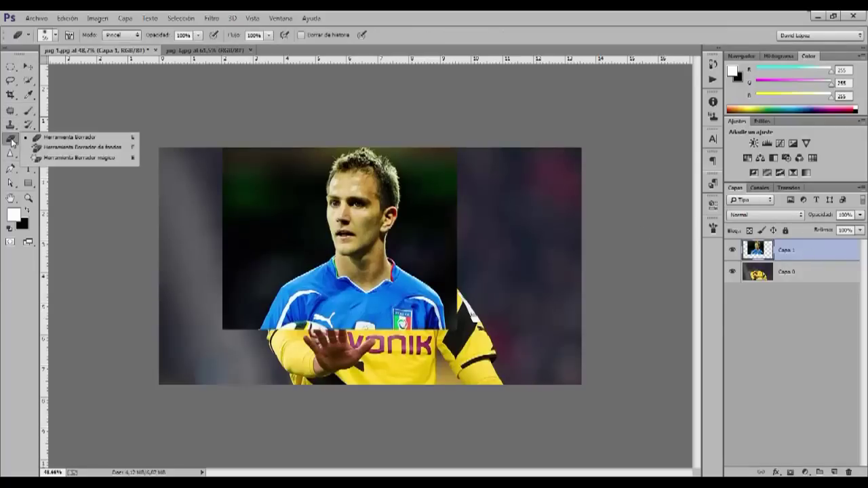
{"action": "left_click", "coordinate": [74, 157]}
{"action": "left_click", "coordinate": [263, 227]}
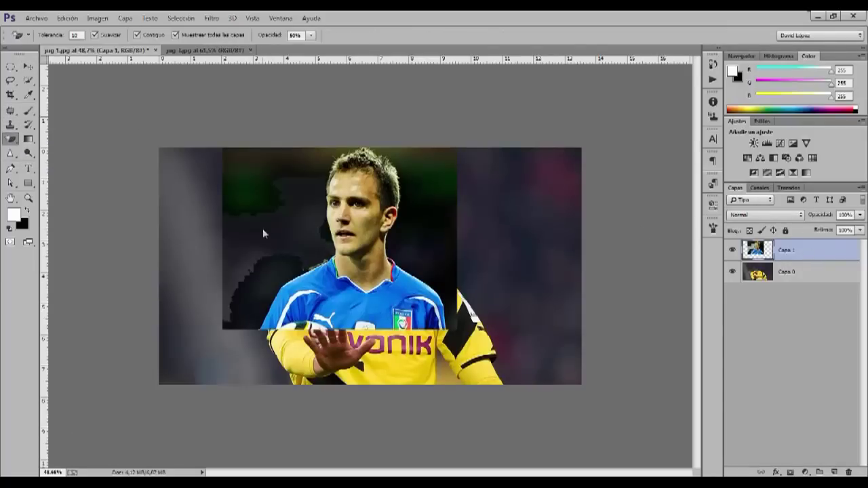
{"action": "left_click", "coordinate": [255, 202]}
{"action": "left_click", "coordinate": [278, 160]}
- Erase the background right of the head and the remaining dark patches on the left with the Magic Eraser
{"action": "left_click", "coordinate": [441, 230]}
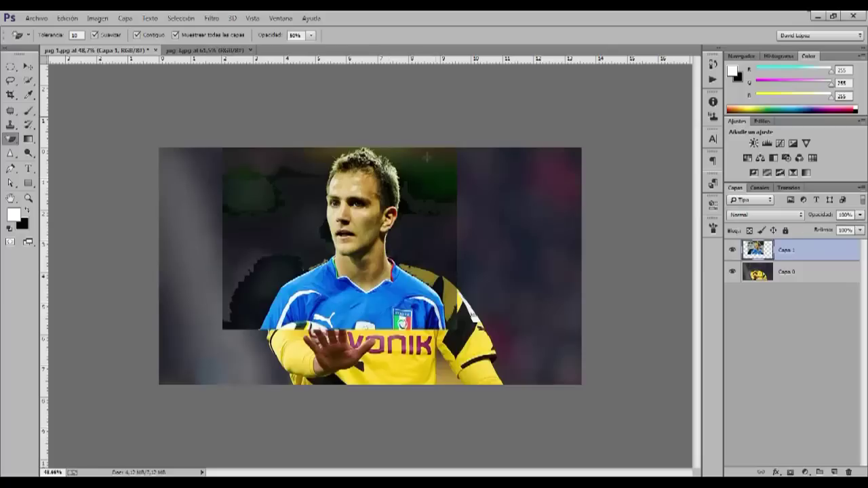
{"action": "left_click", "coordinate": [451, 209]}
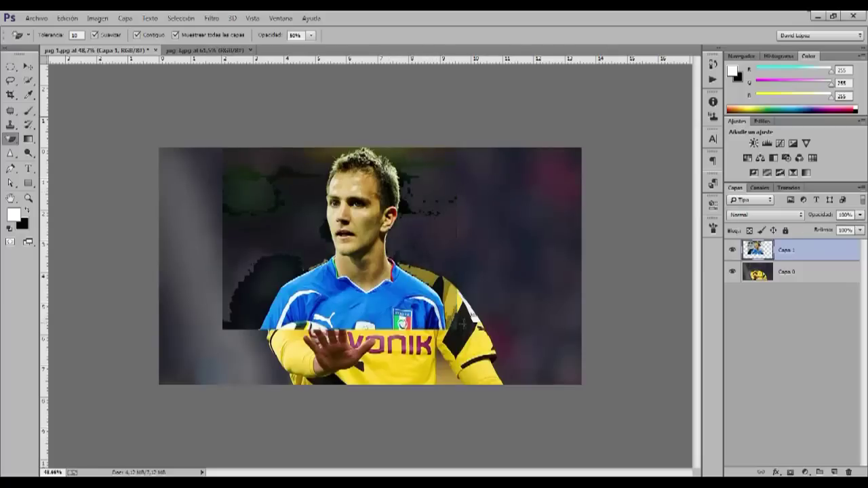
{"action": "left_click", "coordinate": [408, 178]}
{"action": "left_click", "coordinate": [278, 175]}
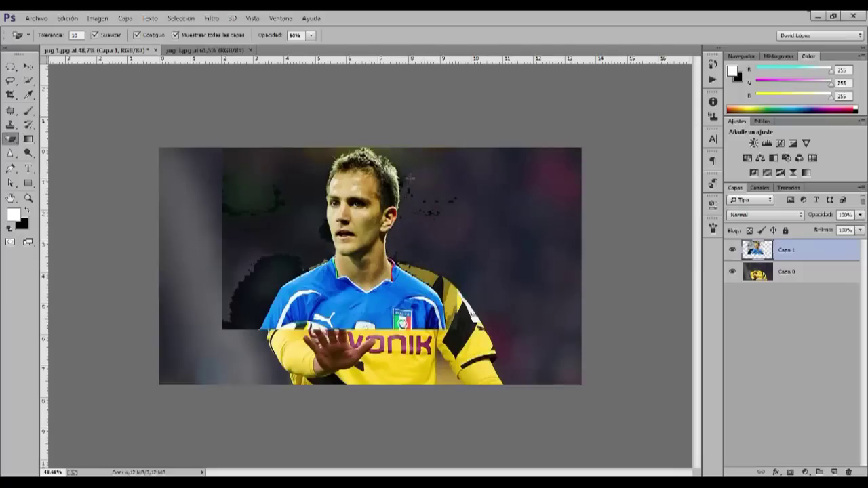
{"action": "left_click", "coordinate": [286, 268]}
{"action": "left_click", "coordinate": [268, 233]}
{"action": "left_click", "coordinate": [249, 296]}
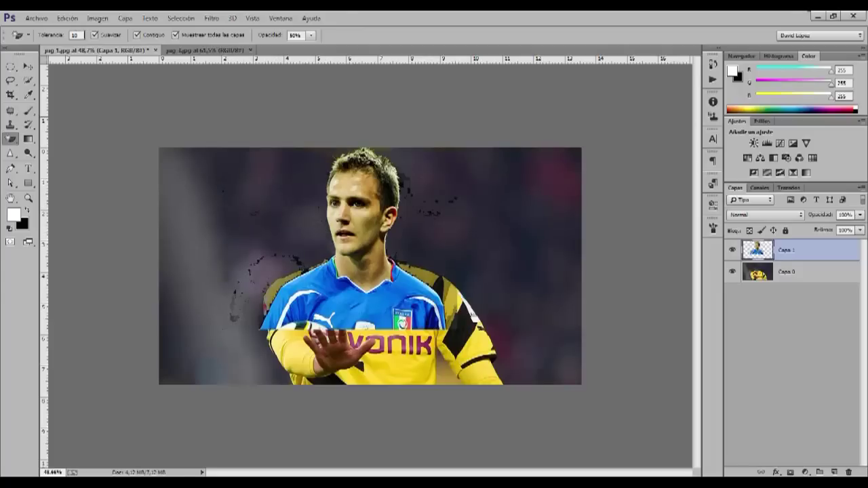
- Set the Magic Eraser tolerance to 30 and clear the leftover dark specks around the player, finishing with the regular Eraser
{"action": "type", "text": "30"}
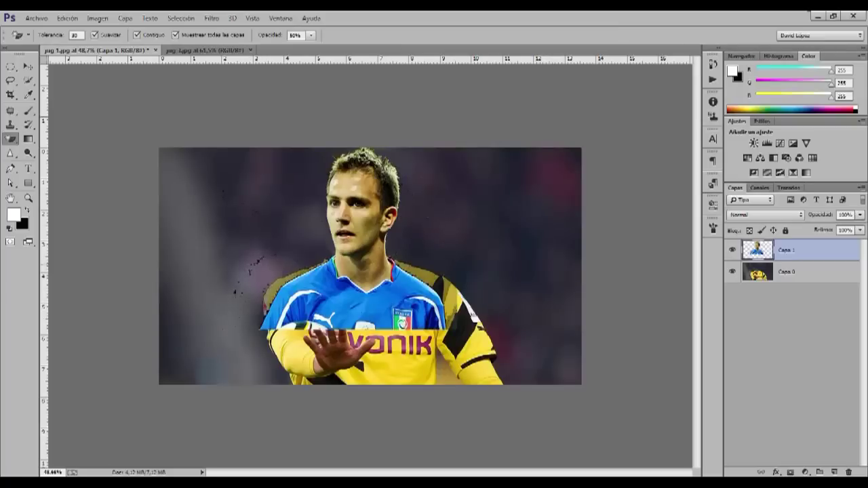
{"action": "left_click", "coordinate": [12, 142]}
{"action": "left_click", "coordinate": [44, 139]}
{"action": "mouse_move", "coordinate": [222, 269]}
{"action": "left_mouse_down"}
{"action": "mouse_move", "coordinate": [281, 248]}
{"action": "mouse_move", "coordinate": [250, 302]}
{"action": "mouse_move", "coordinate": [232, 406]}
{"action": "left_mouse_up"}
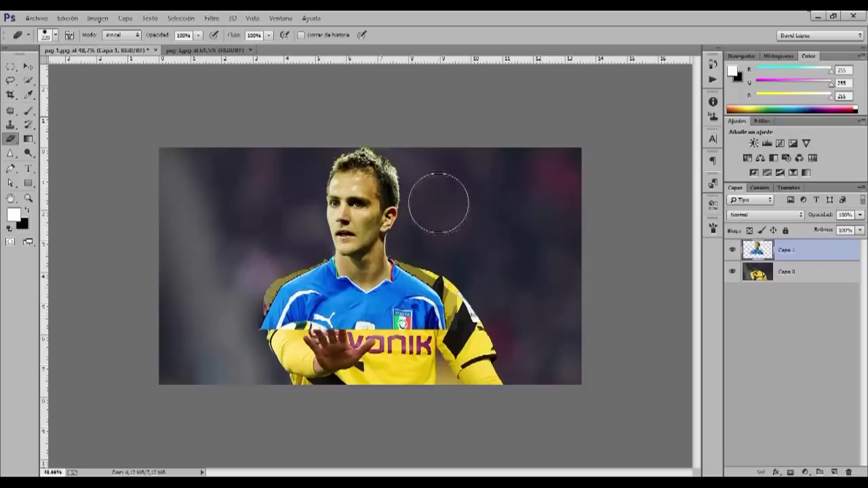
- Thin out the blue areas of the Italian shirt on Capa 1 with the Magic Eraser
{"action": "key", "text": "shift+e"}
{"action": "key", "text": "shift+e"}
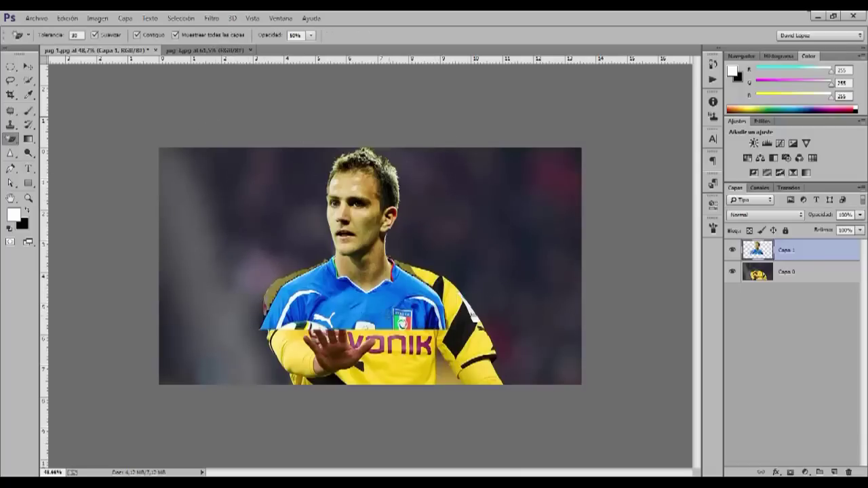
{"action": "left_click", "coordinate": [372, 311]}
{"action": "left_click", "coordinate": [415, 311]}
{"action": "left_click", "coordinate": [425, 316]}
{"action": "left_click", "coordinate": [380, 299]}
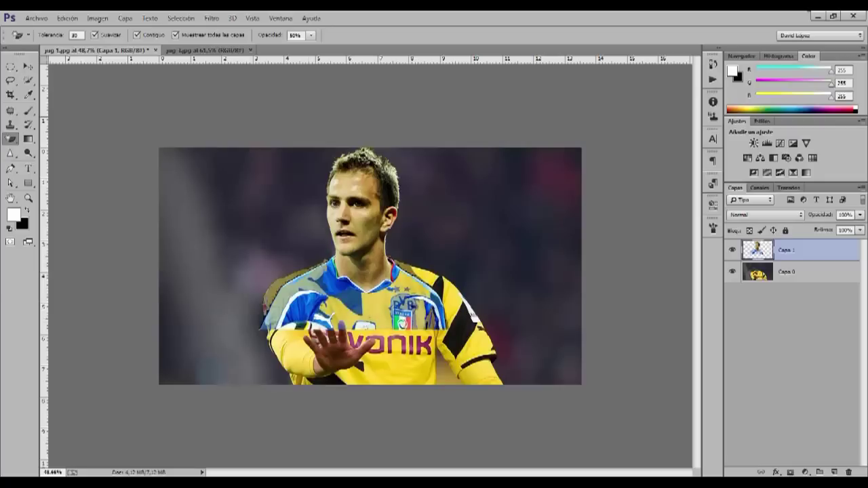
- Erase the rest of the blue shirt and shoulders with the large Eraser brush, leaving only the head and neck on Capa 1
{"action": "key", "text": "shift+e"}
{"action": "mouse_move", "coordinate": [249, 305]}
{"action": "left_mouse_down"}
{"action": "mouse_move", "coordinate": [329, 320]}
{"action": "mouse_move", "coordinate": [244, 295]}
{"action": "mouse_move", "coordinate": [400, 273]}
{"action": "mouse_move", "coordinate": [447, 292]}
{"action": "mouse_move", "coordinate": [289, 284]}
{"action": "mouse_move", "coordinate": [296, 268]}
{"action": "mouse_move", "coordinate": [305, 270]}
{"action": "left_mouse_up"}
{"action": "left_click_drag", "start_coordinate": [405, 315], "coordinate": [407, 284]}
{"action": "scroll", "coordinate": [346, 259], "scroll_direction": "up", "scroll_amount": 5}
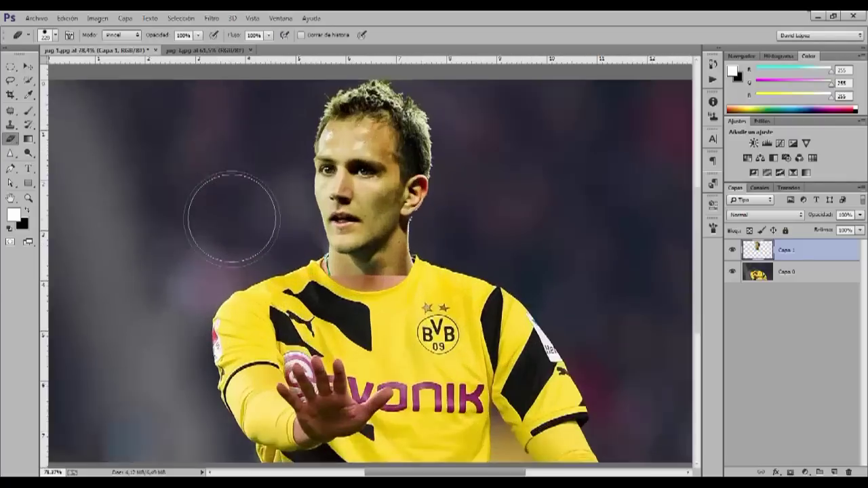
- Enlarge the head slightly with Free Transform and align its neck with the yellow shirt's collar
{"action": "scroll", "coordinate": [231, 217], "scroll_direction": "down", "scroll_amount": 3}
{"action": "key", "text": "v"}
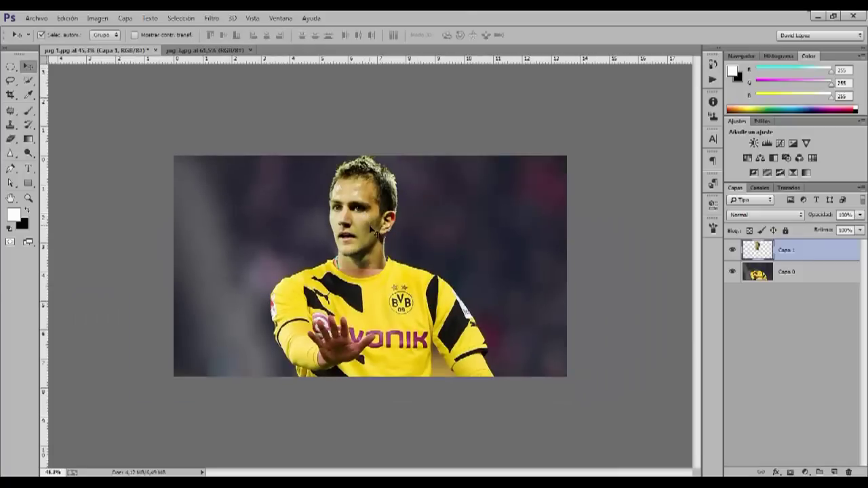
{"action": "key", "text": "ctrl+t"}
{"action": "left_click_drag", "start_coordinate": [309, 270], "coordinate": [302, 276]}
{"action": "left_click_drag", "start_coordinate": [362, 248], "coordinate": [368, 247]}
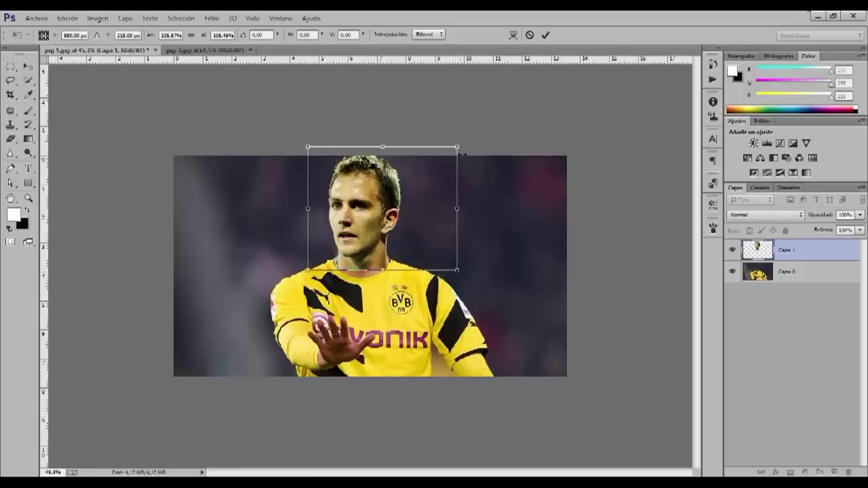
{"action": "left_click_drag", "start_coordinate": [459, 147], "coordinate": [456, 149]}
{"action": "left_click_drag", "start_coordinate": [354, 258], "coordinate": [355, 258]}
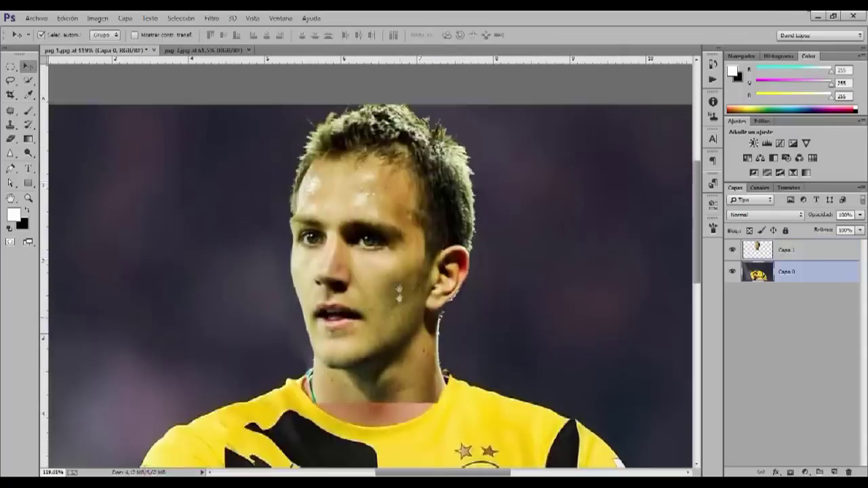
- Move the head layer away from the neck and undo the move
{"action": "scroll", "coordinate": [395, 290], "scroll_direction": "down", "scroll_amount": 1}
{"action": "scroll", "coordinate": [391, 345], "scroll_direction": "down", "scroll_amount": 1}
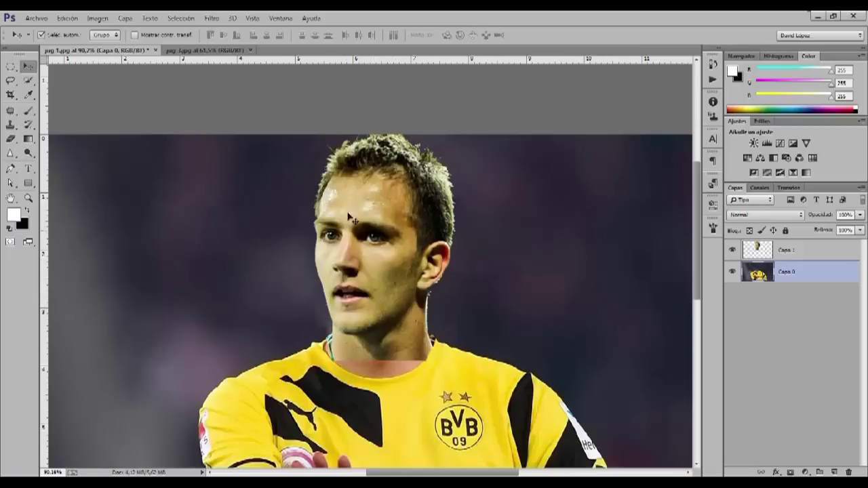
{"action": "left_click_drag", "start_coordinate": [387, 310], "coordinate": [532, 267]}
{"action": "key", "text": "ctrl+z"}
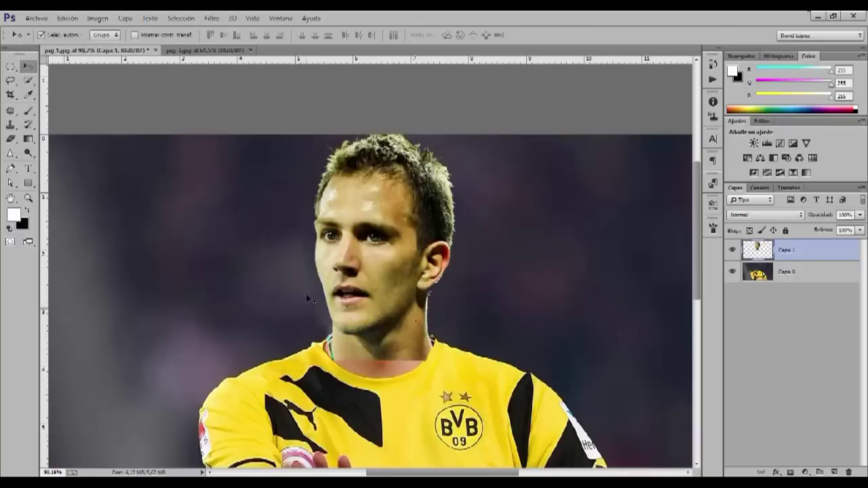
{"action": "key", "text": "ctrl+z"}
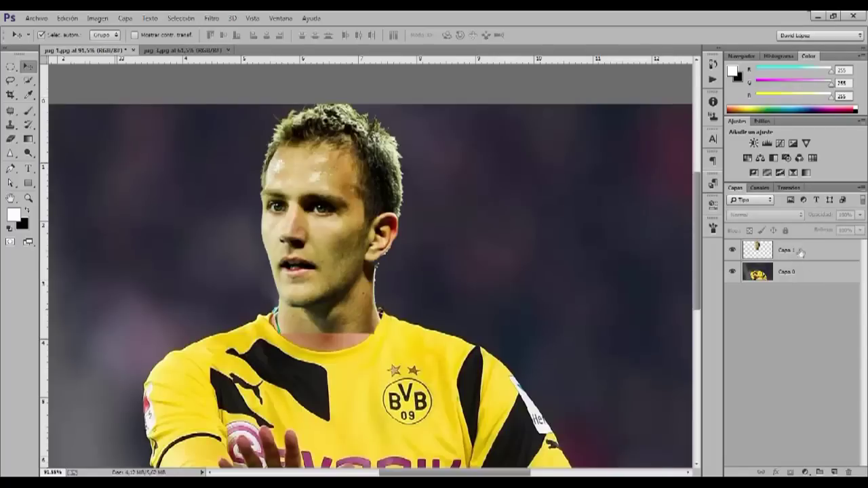
- Match the head's skin tone on Capa 1 with Hue/Saturation set to hue -12, saturation -6 and lightness +2
{"action": "left_click", "coordinate": [806, 250]}
{"action": "left_click", "coordinate": [97, 18]}
{"action": "mouse_move", "coordinate": [129, 51]}
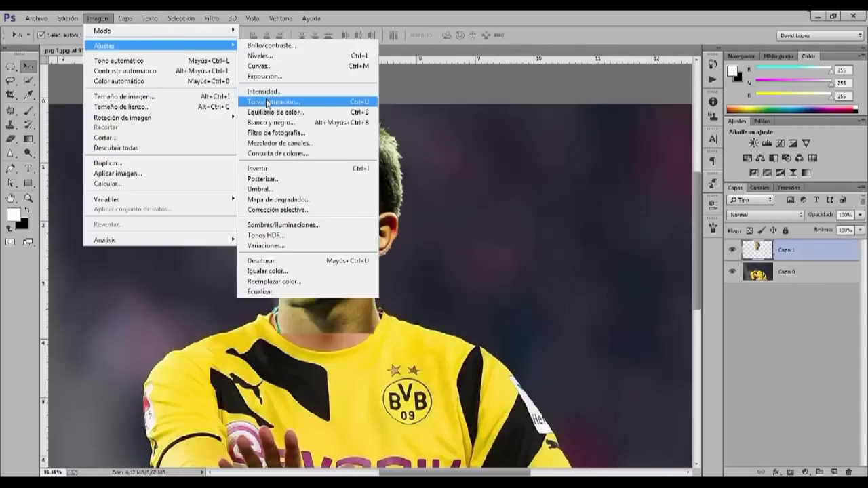
{"action": "left_click", "coordinate": [268, 102]}
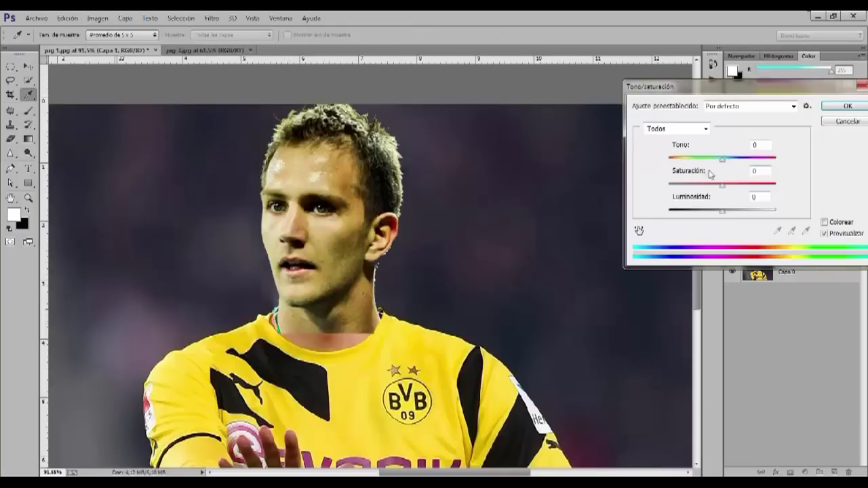
{"action": "left_click_drag", "start_coordinate": [720, 162], "coordinate": [717, 162]}
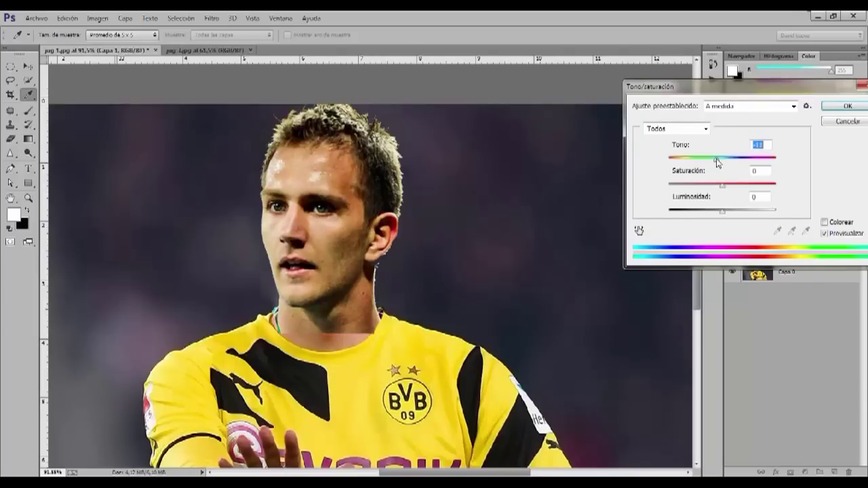
{"action": "left_click_drag", "start_coordinate": [722, 184], "coordinate": [724, 215]}
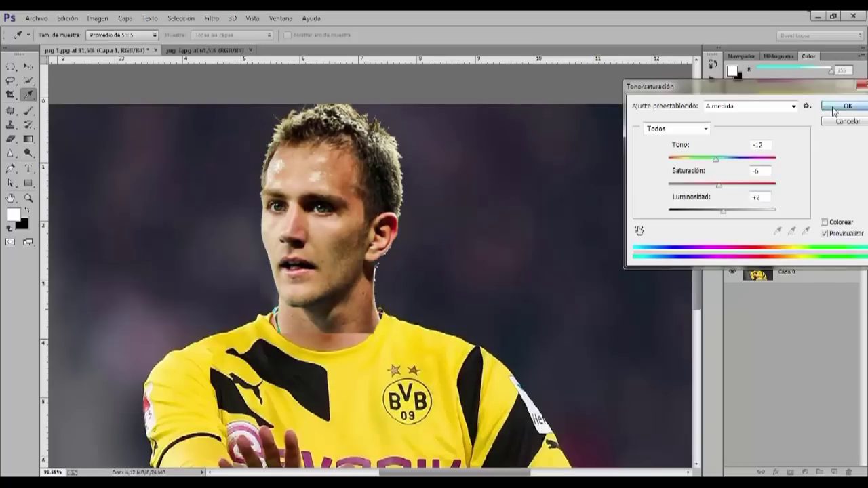
{"action": "left_click", "coordinate": [841, 107]}
{"action": "key", "text": "v"}
- Soften the seam at the middle of the lower neck on Capa 1 using a smaller Eraser brush with 0% hardness
{"action": "scroll", "coordinate": [444, 239], "scroll_direction": "up", "scroll_amount": 3}
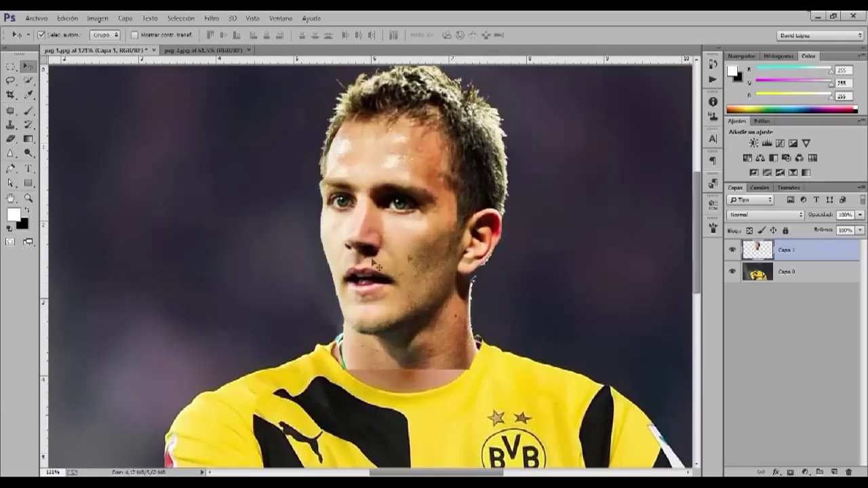
{"action": "left_click", "coordinate": [10, 139]}
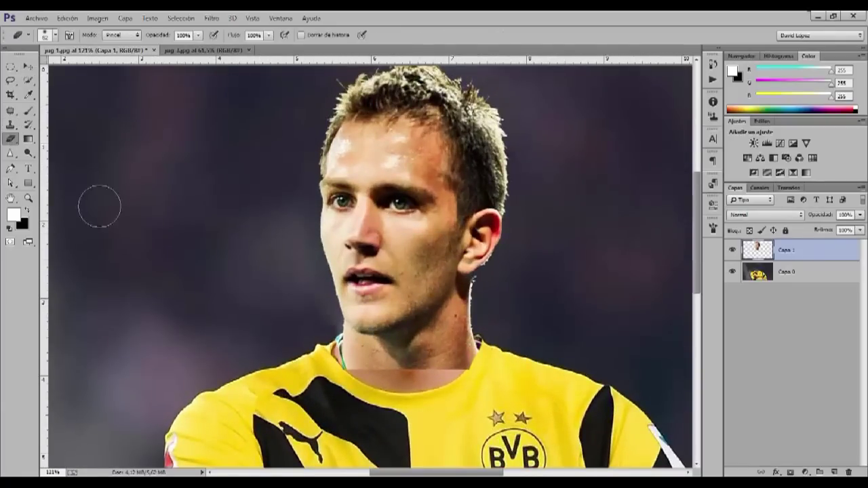
{"action": "right_click", "coordinate": [328, 279], "text": "alt"}
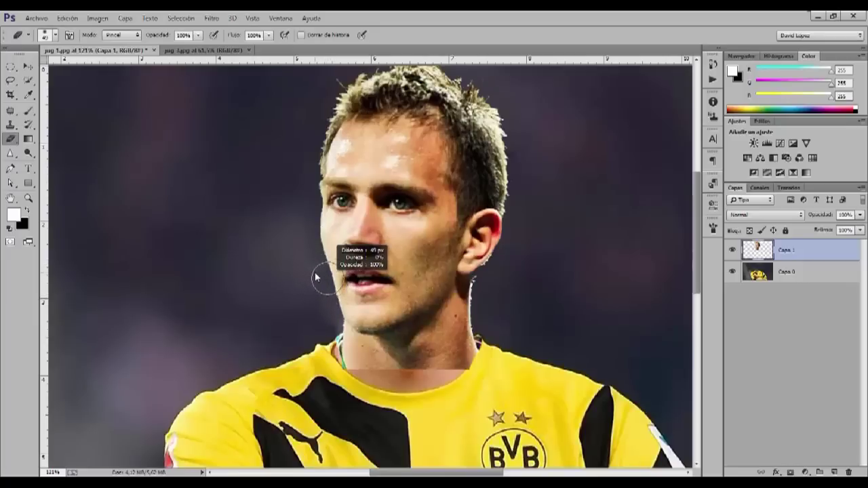
{"action": "scroll", "coordinate": [467, 358], "scroll_direction": "up", "scroll_amount": 3}
{"action": "scroll", "coordinate": [472, 360], "scroll_direction": "up", "scroll_amount": 2}
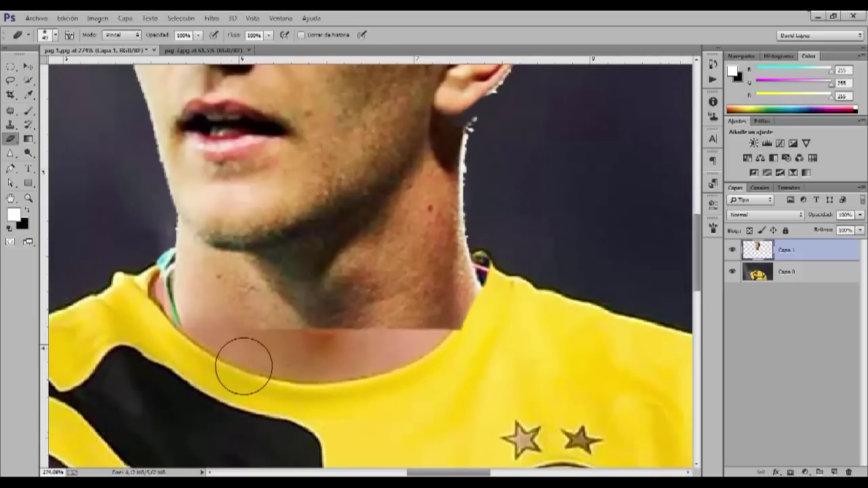
{"action": "left_click_drag", "start_coordinate": [295, 352], "coordinate": [330, 368]}
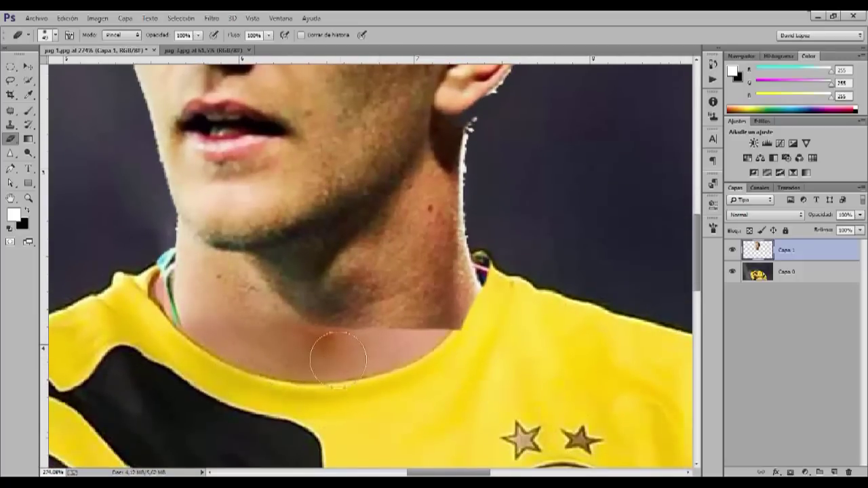
- Erase the leftover collar fragments beside the neck and blend the rest of the neck seam on Capa 1
{"action": "mouse_move", "coordinate": [150, 337]}
{"action": "left_mouse_down"}
{"action": "mouse_move", "coordinate": [124, 306]}
{"action": "mouse_move", "coordinate": [127, 262]}
{"action": "mouse_move", "coordinate": [136, 258]}
{"action": "mouse_move", "coordinate": [156, 383]}
{"action": "mouse_move", "coordinate": [121, 445]}
{"action": "left_mouse_up"}
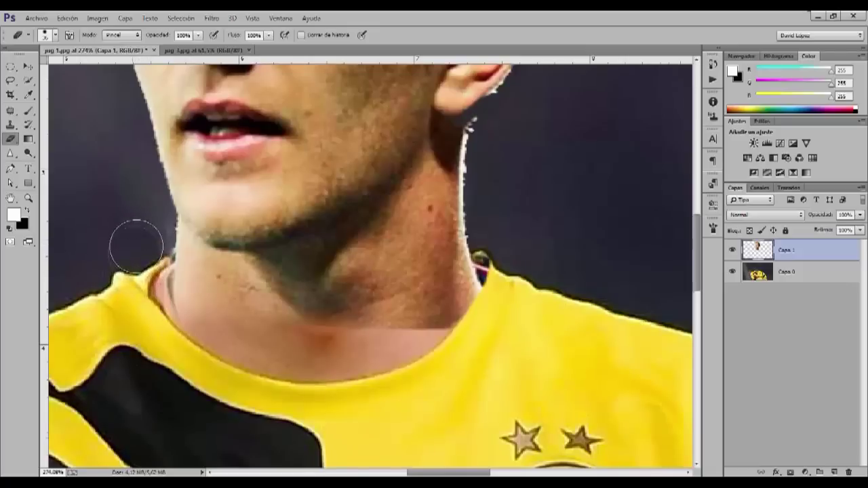
{"action": "left_click_drag", "start_coordinate": [209, 312], "coordinate": [216, 421]}
{"action": "mouse_move", "coordinate": [214, 343]}
{"action": "left_mouse_down"}
{"action": "mouse_move", "coordinate": [221, 212]}
{"action": "mouse_move", "coordinate": [210, 151]}
{"action": "left_mouse_up"}
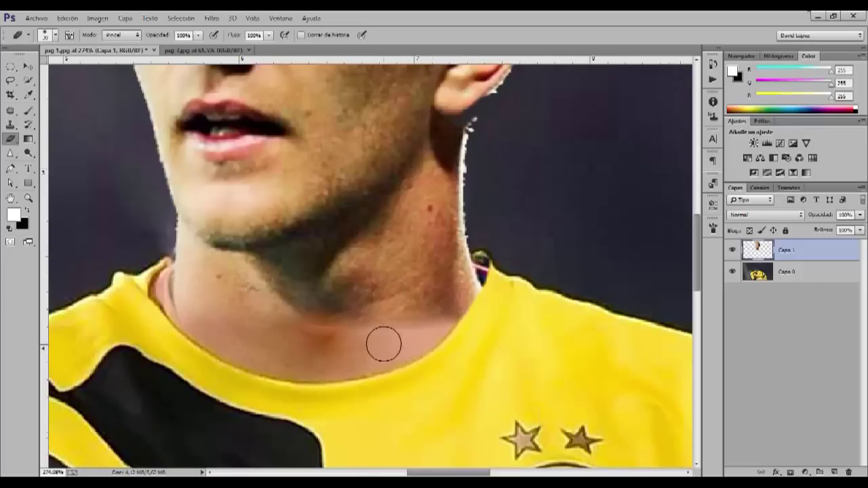
{"action": "scroll", "coordinate": [600, 320], "scroll_direction": "down", "scroll_amount": 1}
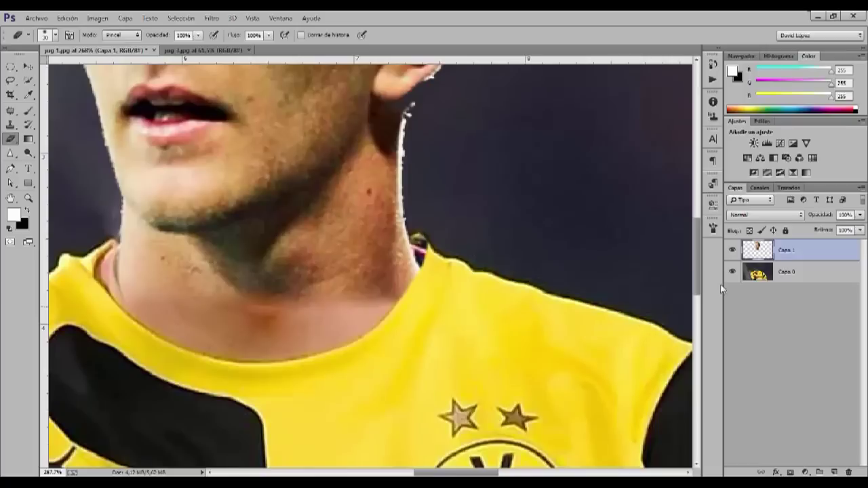
- Hide Capa 1 and select the original neck skin with Quick Selection, keeping the selection inside the yellow collar
{"action": "left_click", "coordinate": [732, 252]}
{"action": "key", "text": "v"}
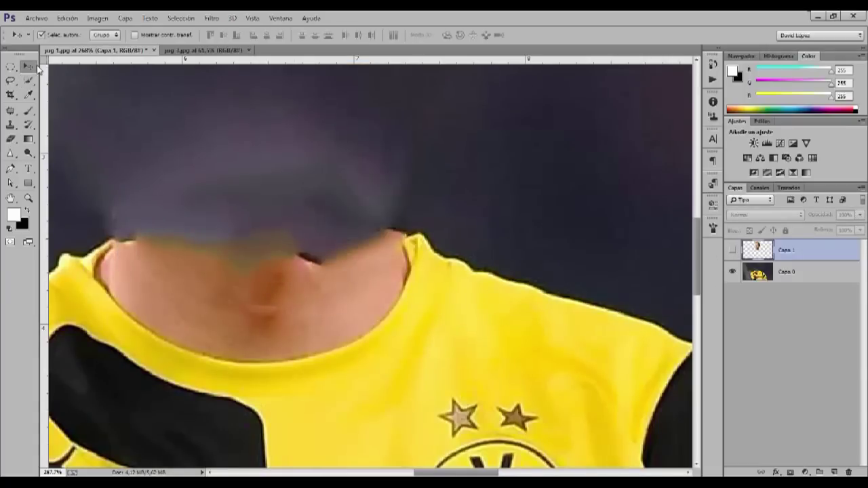
{"action": "left_click", "coordinate": [29, 82]}
{"action": "left_click", "coordinate": [174, 310]}
{"action": "left_click_drag", "start_coordinate": [203, 329], "coordinate": [362, 289]}
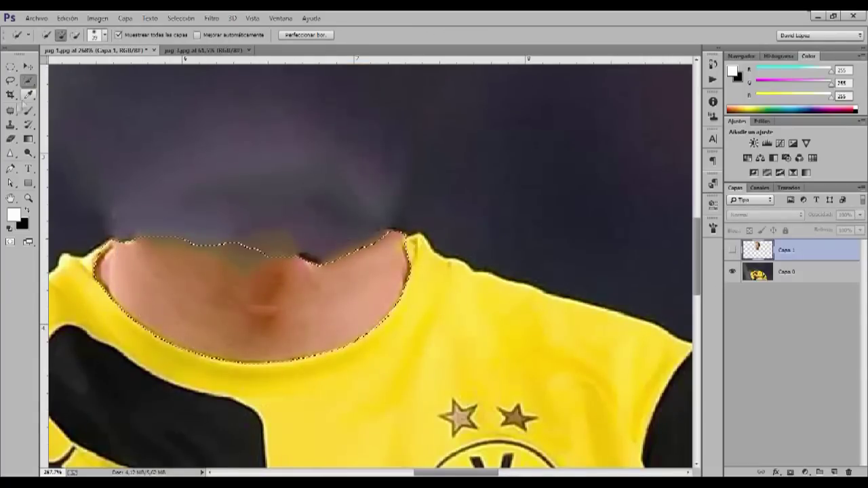
{"action": "mouse_move", "coordinate": [77, 283]}
{"action": "left_mouse_down"}
{"action": "mouse_move", "coordinate": [92, 248]}
{"action": "mouse_move", "coordinate": [133, 337]}
{"action": "mouse_move", "coordinate": [204, 366]}
{"action": "mouse_move", "coordinate": [267, 374]}
{"action": "mouse_move", "coordinate": [295, 372]}
{"action": "mouse_move", "coordinate": [370, 343]}
{"action": "mouse_move", "coordinate": [398, 295]}
{"action": "left_mouse_up"}
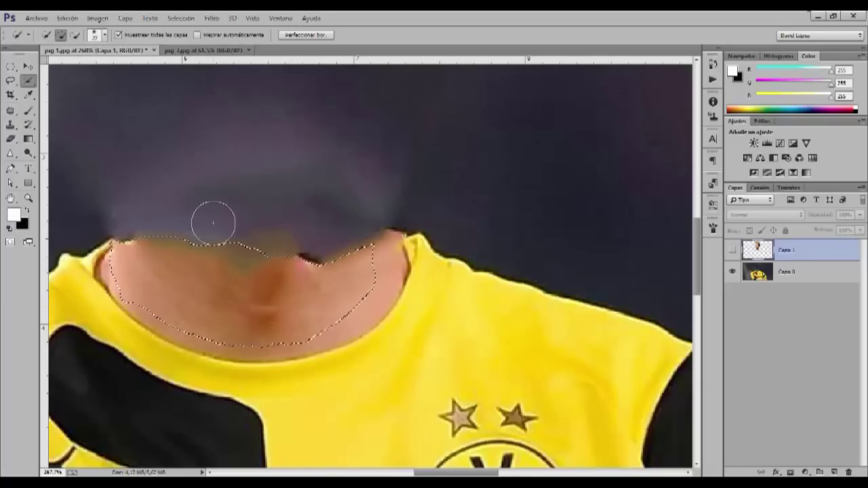
- Save the neck selection in jug 1.jpg as a new channel named cuello
{"action": "key", "text": "alt+s"}
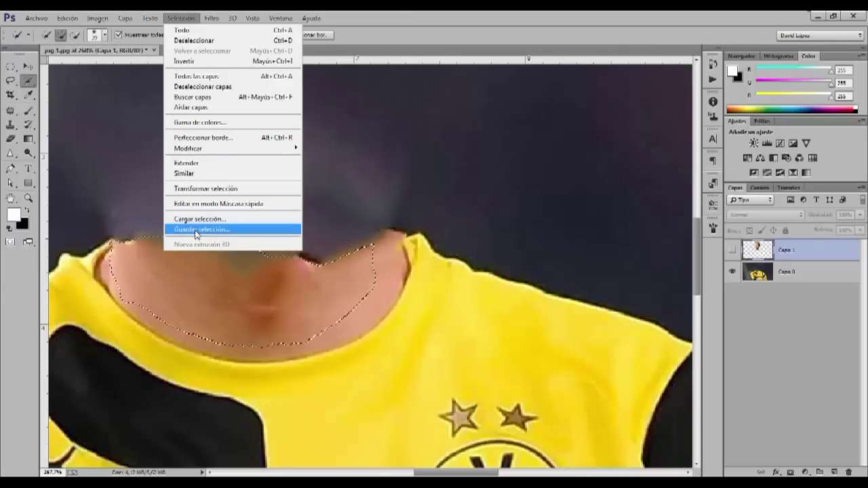
{"action": "left_click", "coordinate": [196, 230]}
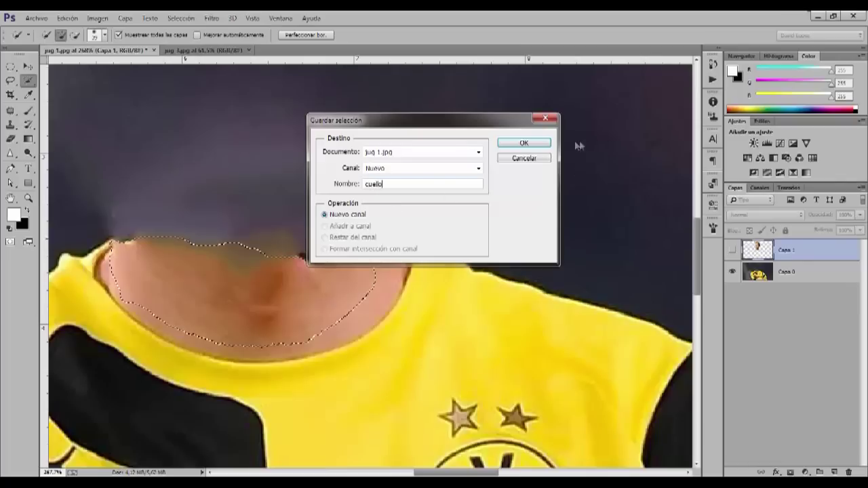
{"action": "left_click", "coordinate": [535, 143]}
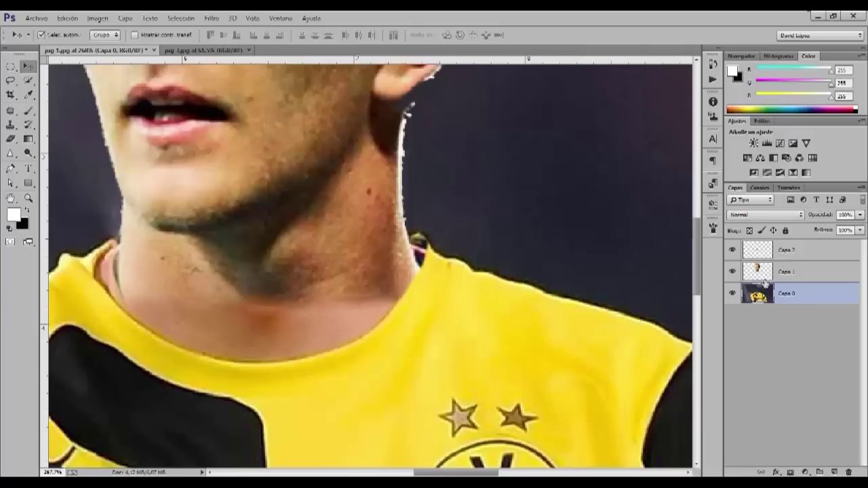
- Hide Capa 1 and load the saved cuello selection as a new selection for Capa 0
{"action": "left_click", "coordinate": [734, 271]}
{"action": "left_click", "coordinate": [733, 271]}
{"action": "left_click", "coordinate": [734, 271]}
{"action": "left_click", "coordinate": [181, 18]}
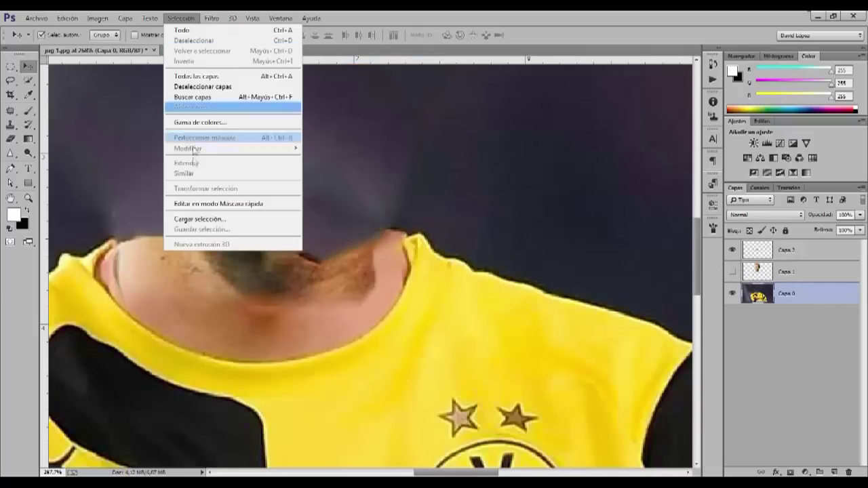
{"action": "left_click", "coordinate": [199, 219]}
{"action": "left_click", "coordinate": [479, 170]}
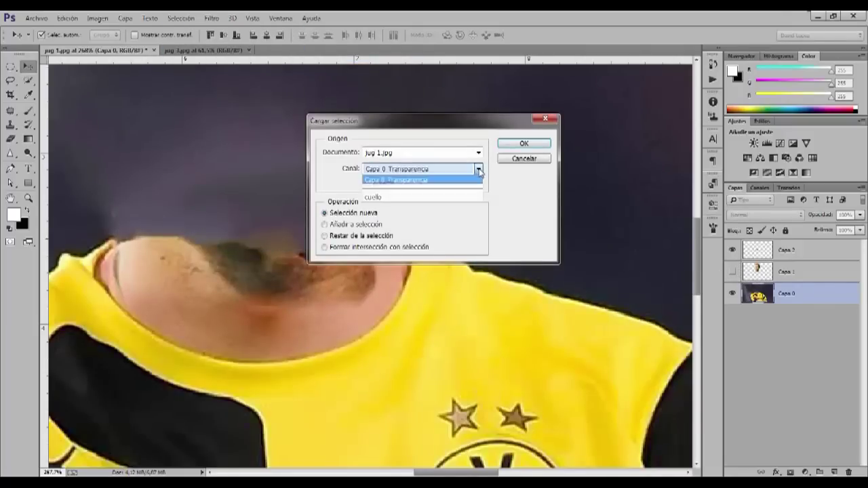
{"action": "left_click", "coordinate": [455, 196]}
{"action": "left_click", "coordinate": [523, 143]}
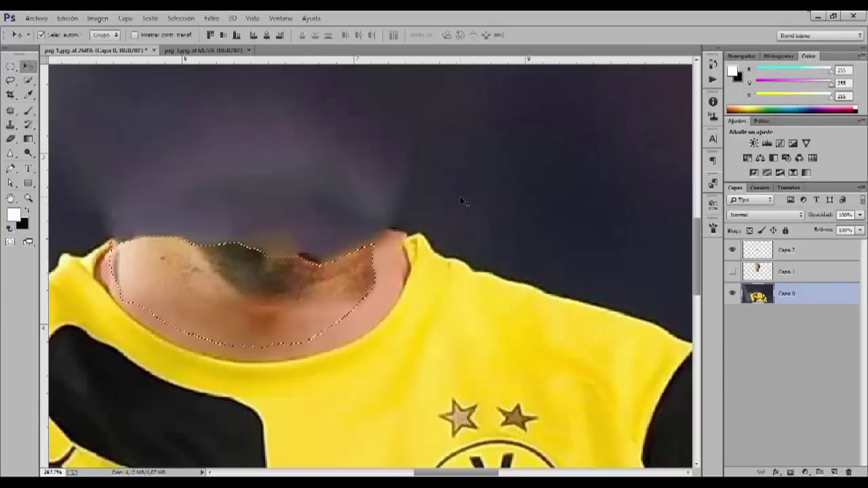
- Copy the selected neck skin from Capa 0 to a new layer and hide all the other layers
{"action": "key", "text": "ctrl+j"}
{"action": "left_click", "coordinate": [733, 272]}
{"action": "left_click", "coordinate": [733, 272]}
{"action": "left_click", "coordinate": [734, 329]}
{"action": "left_click", "coordinate": [732, 315]}
{"action": "left_click", "coordinate": [732, 252]}
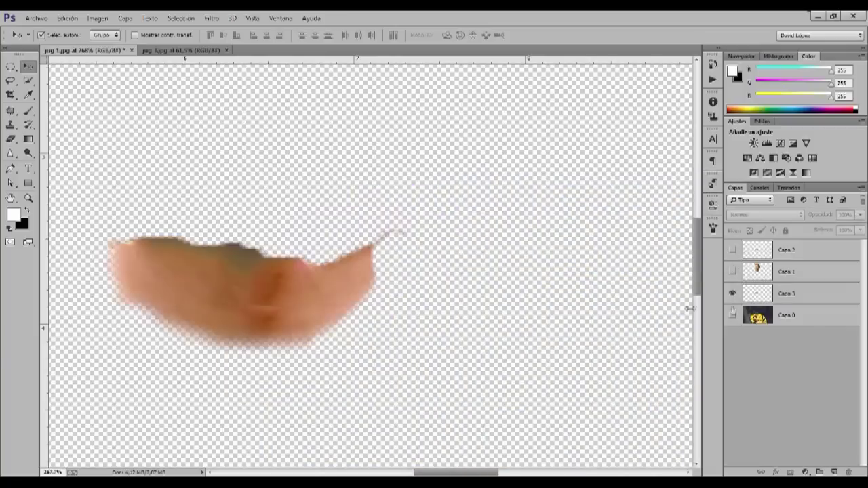
- Erase the uneven, discoloured upper edge of the neck skin patch on Capa 3 with a large soft Eraser brush
{"action": "left_click", "coordinate": [10, 139]}
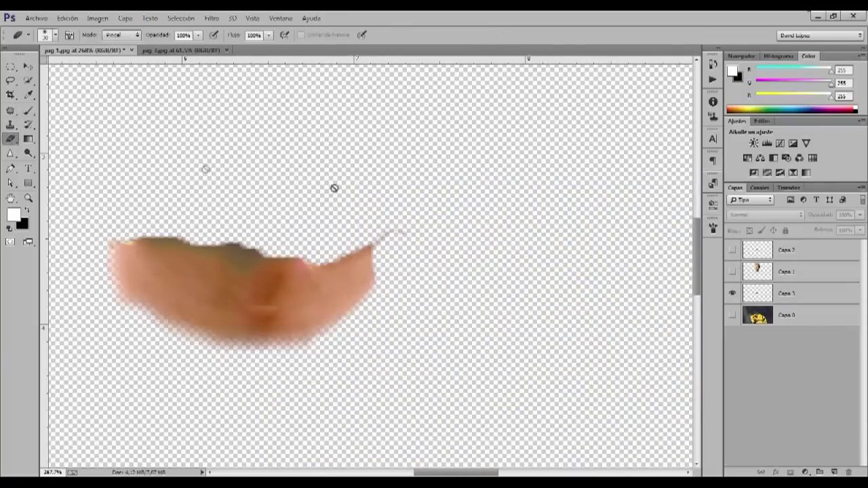
{"action": "left_click", "coordinate": [795, 294]}
{"action": "mouse_move", "coordinate": [373, 226]}
{"action": "left_mouse_down"}
{"action": "mouse_move", "coordinate": [448, 255]}
{"action": "mouse_move", "coordinate": [252, 213]}
{"action": "mouse_move", "coordinate": [138, 208]}
{"action": "left_mouse_up"}
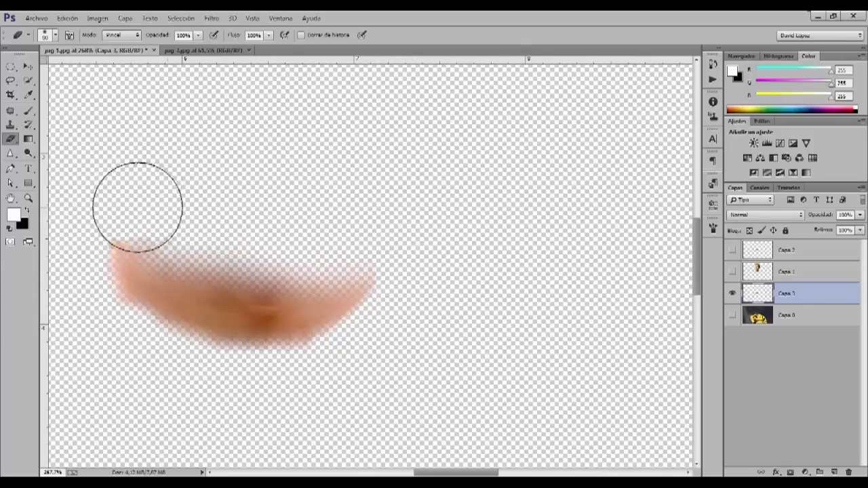
{"action": "key", "text": "ctrl+z"}
{"action": "left_click_drag", "start_coordinate": [421, 234], "coordinate": [418, 345]}
{"action": "mouse_move", "coordinate": [371, 207]}
{"action": "left_mouse_down"}
{"action": "mouse_move", "coordinate": [254, 194]}
{"action": "mouse_move", "coordinate": [136, 194]}
{"action": "mouse_move", "coordinate": [134, 201]}
{"action": "mouse_move", "coordinate": [256, 202]}
{"action": "left_mouse_up"}
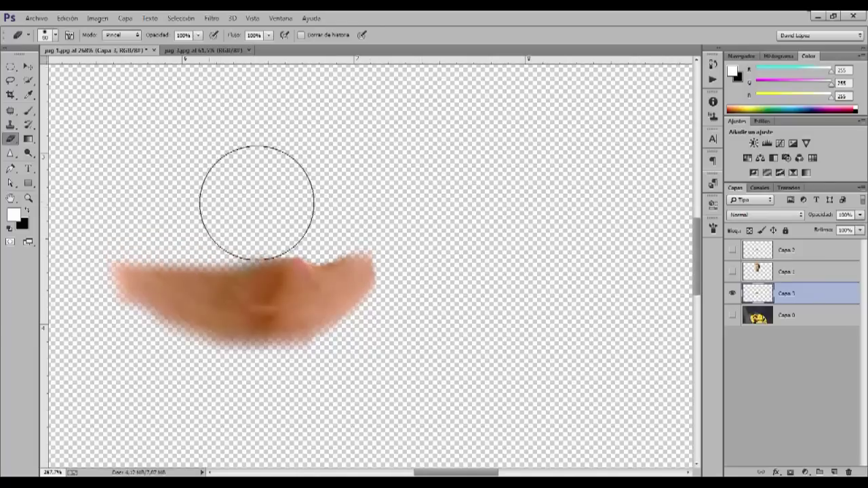
{"action": "key", "text": "v"}
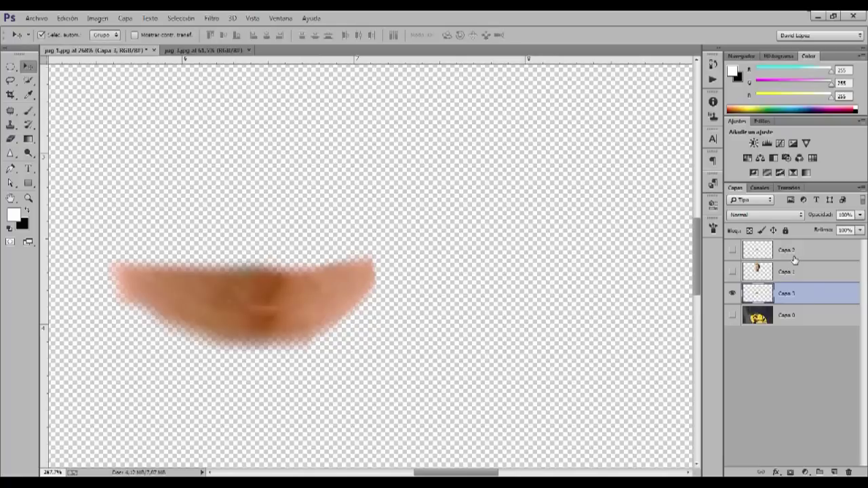
- Apply Match Color to Capa 2 with Capa 3 of jug 1.jpg as the source, and show all layers again
{"action": "left_click", "coordinate": [794, 252]}
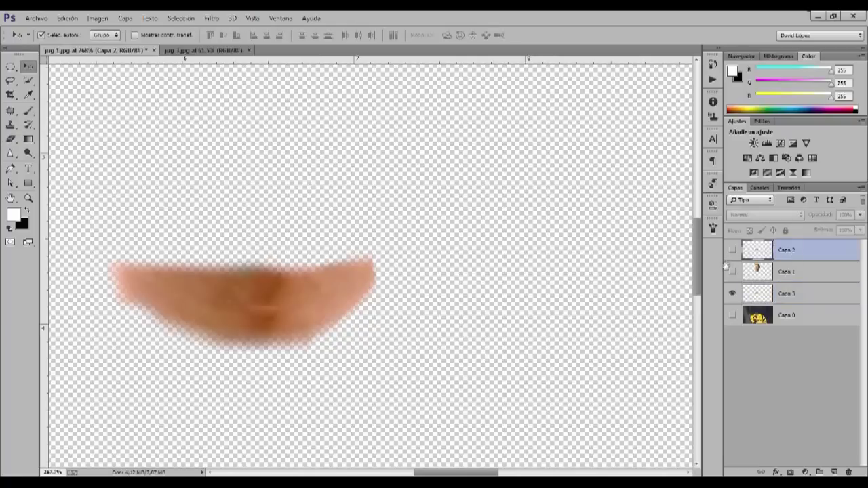
{"action": "left_click", "coordinate": [731, 250]}
{"action": "left_click", "coordinate": [107, 20]}
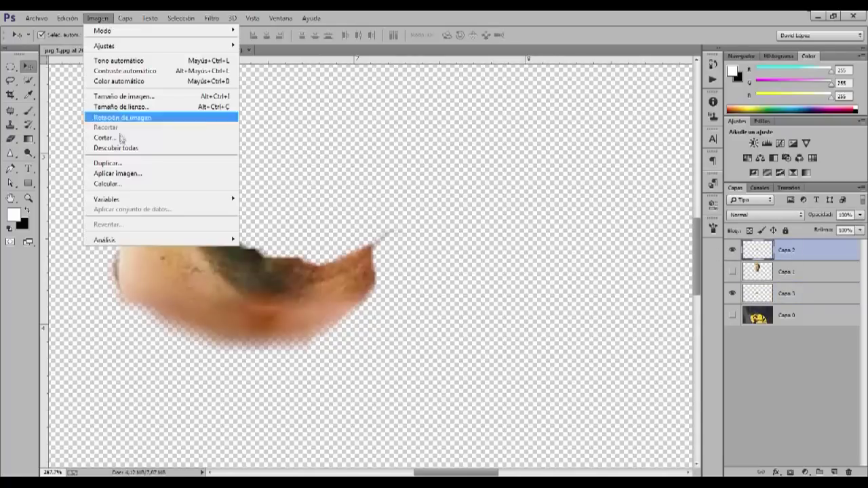
{"action": "mouse_move", "coordinate": [136, 47]}
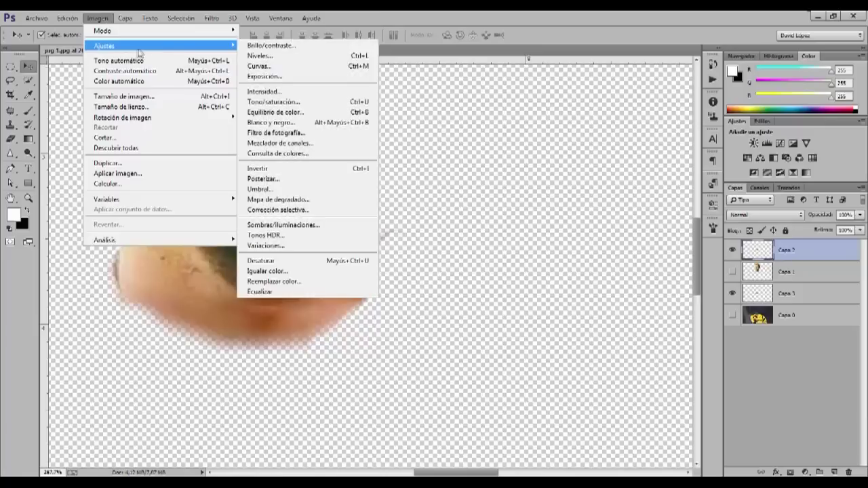
{"action": "left_click", "coordinate": [265, 272]}
{"action": "left_click", "coordinate": [566, 352]}
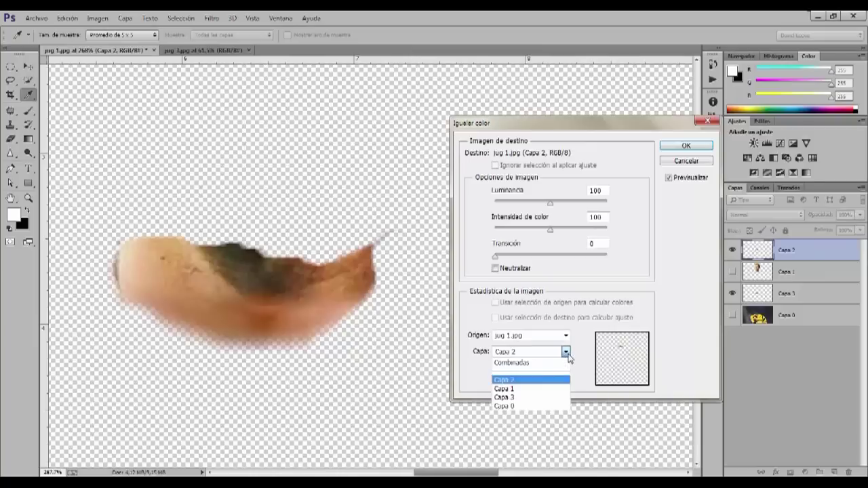
{"action": "left_click", "coordinate": [528, 398]}
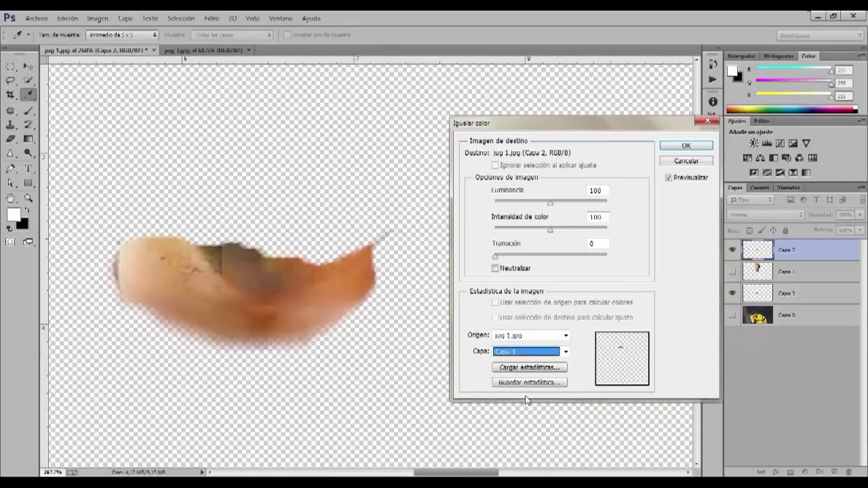
{"action": "left_click", "coordinate": [686, 161]}
{"action": "key", "text": "v"}
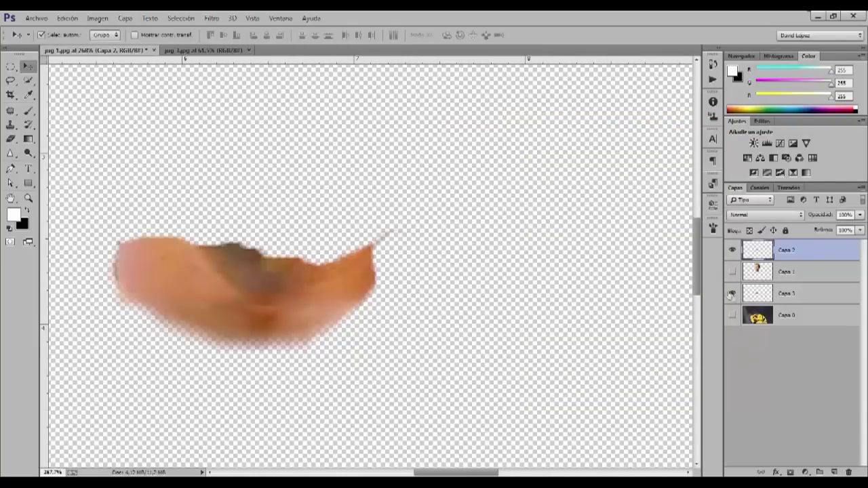
{"action": "left_click", "coordinate": [731, 315]}
{"action": "left_click", "coordinate": [731, 271]}
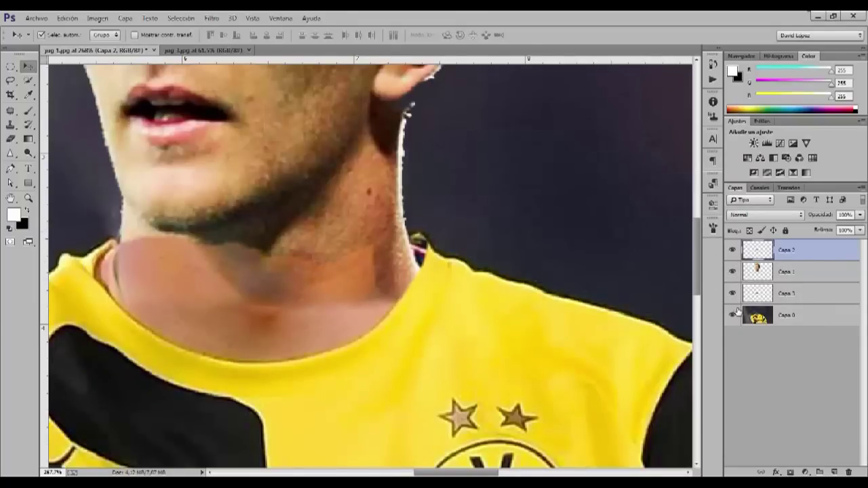
- Erase the upper part of the Capa 2 neck patch with a softened Eraser so it blends into the head's neck
{"action": "left_click", "coordinate": [10, 138]}
{"action": "scroll", "coordinate": [379, 255], "scroll_direction": "up", "scroll_amount": 1}
{"action": "left_click_drag", "start_coordinate": [380, 255], "coordinate": [327, 263]}
{"action": "mouse_move", "coordinate": [327, 265]}
{"action": "left_mouse_down"}
{"action": "mouse_move", "coordinate": [330, 276]}
{"action": "mouse_move", "coordinate": [327, 239]}
{"action": "left_mouse_up"}
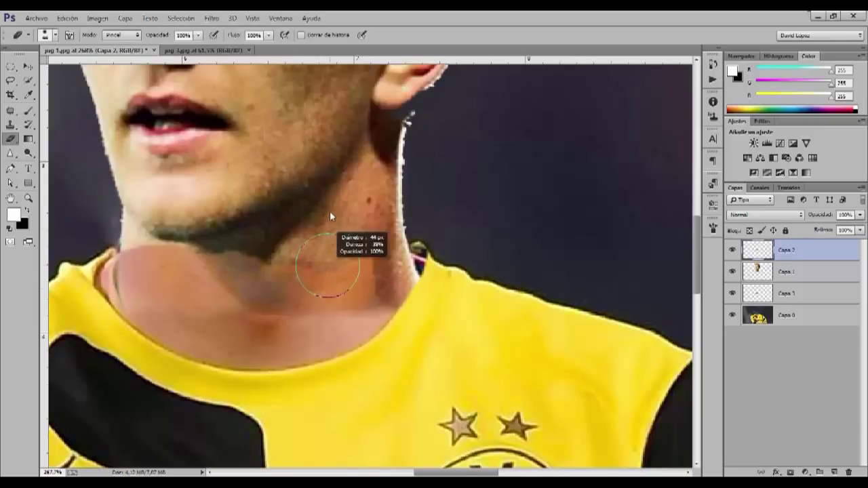
{"action": "left_click_drag", "start_coordinate": [329, 196], "coordinate": [328, 176]}
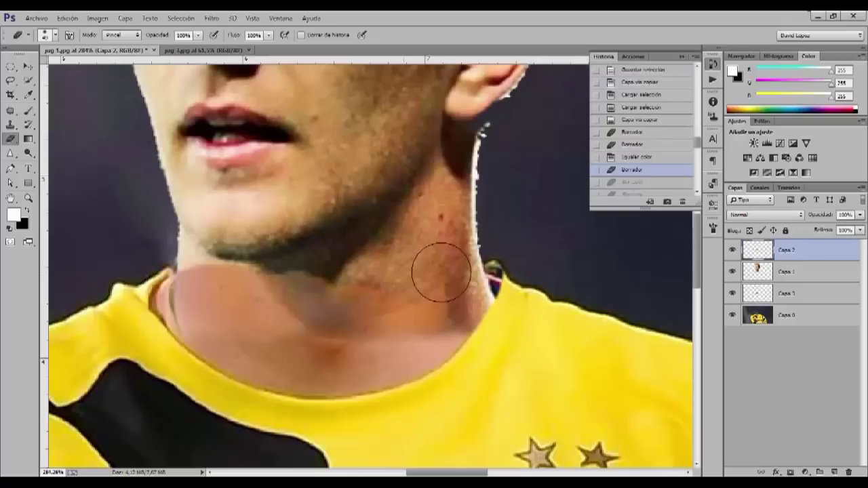
{"action": "left_click_drag", "start_coordinate": [440, 277], "coordinate": [436, 282]}
{"action": "left_click_drag", "start_coordinate": [413, 281], "coordinate": [184, 276]}
{"action": "left_click_drag", "start_coordinate": [215, 281], "coordinate": [179, 293]}
{"action": "mouse_move", "coordinate": [306, 294]}
{"action": "left_mouse_down"}
{"action": "mouse_move", "coordinate": [234, 292]}
{"action": "mouse_move", "coordinate": [220, 302]}
{"action": "left_mouse_up"}
{"action": "mouse_move", "coordinate": [421, 291]}
{"action": "left_mouse_down"}
{"action": "mouse_move", "coordinate": [451, 296]}
{"action": "mouse_move", "coordinate": [458, 315]}
{"action": "left_mouse_up"}
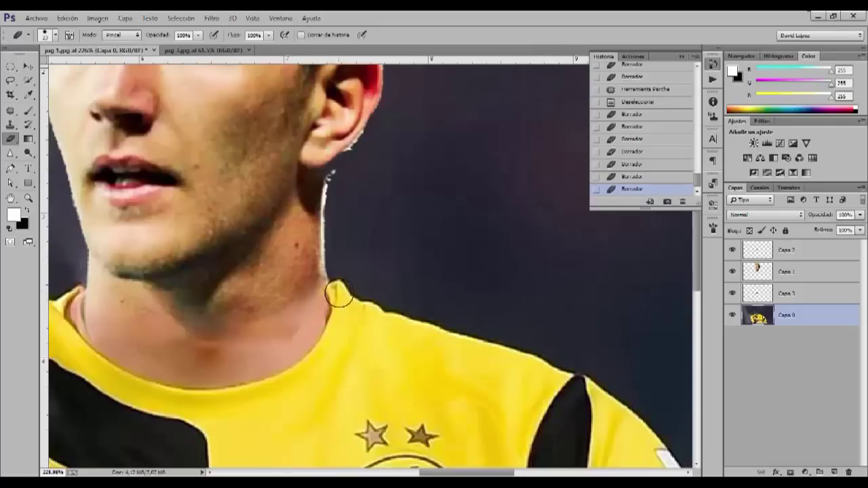
- Darken the lower neck skin near the collar with the Burn tool set to shadows at 10% exposure, undoing unwanted strokes
{"action": "left_click", "coordinate": [28, 154]}
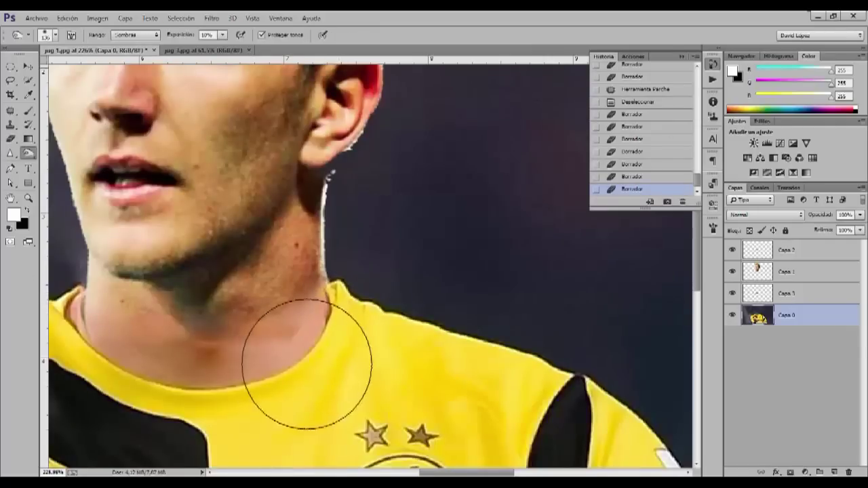
{"action": "left_click_drag", "start_coordinate": [274, 356], "coordinate": [267, 360]}
{"action": "key", "text": "ctrl+z"}
{"action": "mouse_move", "coordinate": [335, 262]}
{"action": "left_mouse_down"}
{"action": "mouse_move", "coordinate": [235, 329]}
{"action": "mouse_move", "coordinate": [298, 241]}
{"action": "mouse_move", "coordinate": [331, 298]}
{"action": "mouse_move", "coordinate": [259, 336]}
{"action": "left_mouse_up"}
{"action": "mouse_move", "coordinate": [301, 306]}
{"action": "left_mouse_down"}
{"action": "mouse_move", "coordinate": [243, 366]}
{"action": "mouse_move", "coordinate": [271, 319]}
{"action": "mouse_move", "coordinate": [262, 369]}
{"action": "mouse_move", "coordinate": [216, 381]}
{"action": "left_mouse_up"}
{"action": "key", "text": "ctrl+alt+z"}
{"action": "key", "text": "ctrl+alt+z"}
{"action": "left_click_drag", "start_coordinate": [303, 345], "coordinate": [255, 317]}
{"action": "mouse_move", "coordinate": [255, 317]}
{"action": "left_mouse_down"}
{"action": "mouse_move", "coordinate": [198, 335]}
{"action": "mouse_move", "coordinate": [177, 329]}
{"action": "left_mouse_up"}
{"action": "scroll", "coordinate": [400, 348], "scroll_direction": "down", "scroll_amount": 5}
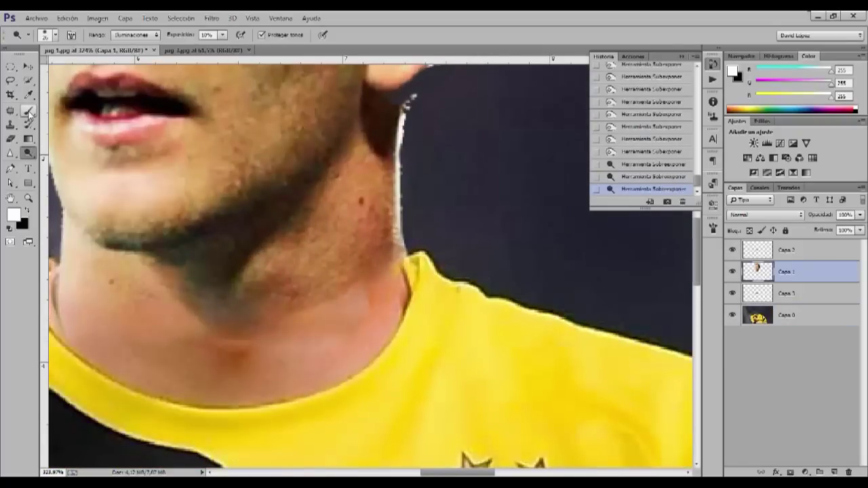
- Set up a soft round Brush at 20% opacity with the neck's skin tone near the collar sampled as foreground colour
{"action": "left_click", "coordinate": [30, 113]}
{"action": "right_click", "coordinate": [31, 116]}
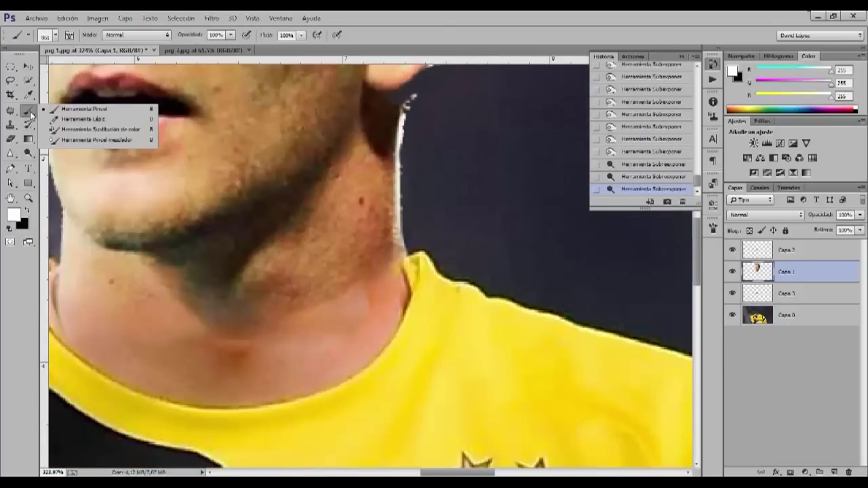
{"action": "left_click", "coordinate": [73, 109]}
{"action": "left_click", "coordinate": [54, 35]}
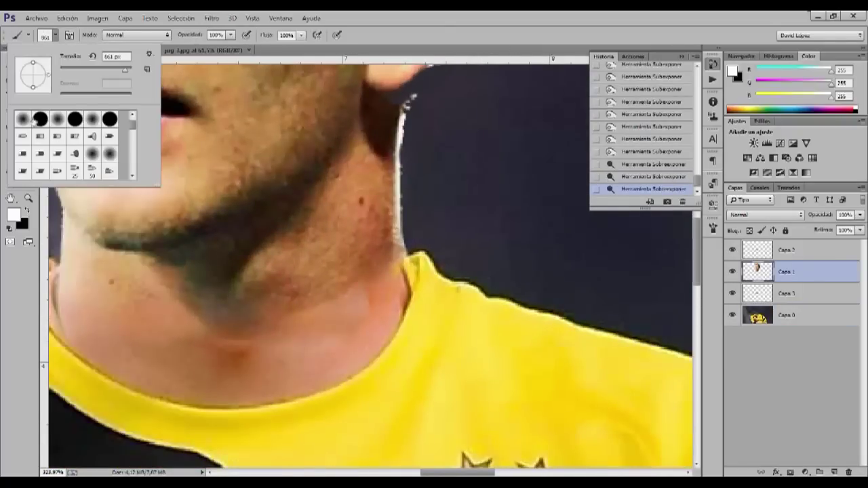
{"action": "key", "text": "Escape"}
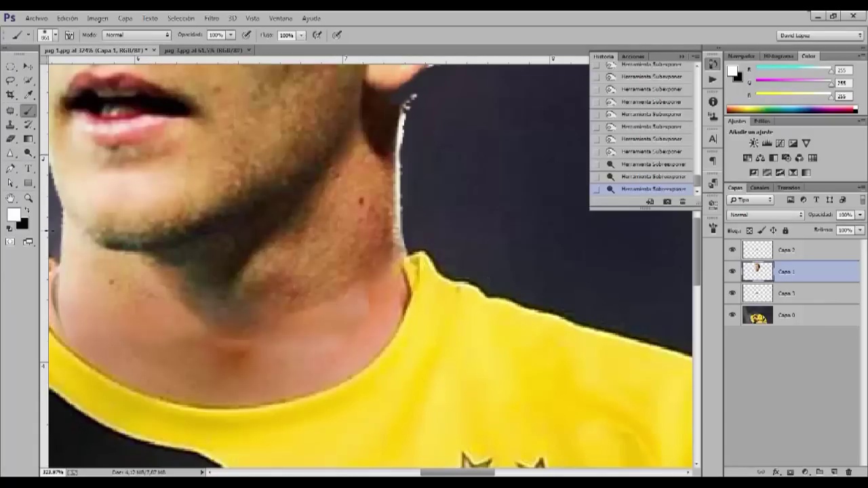
{"action": "key", "text": "i"}
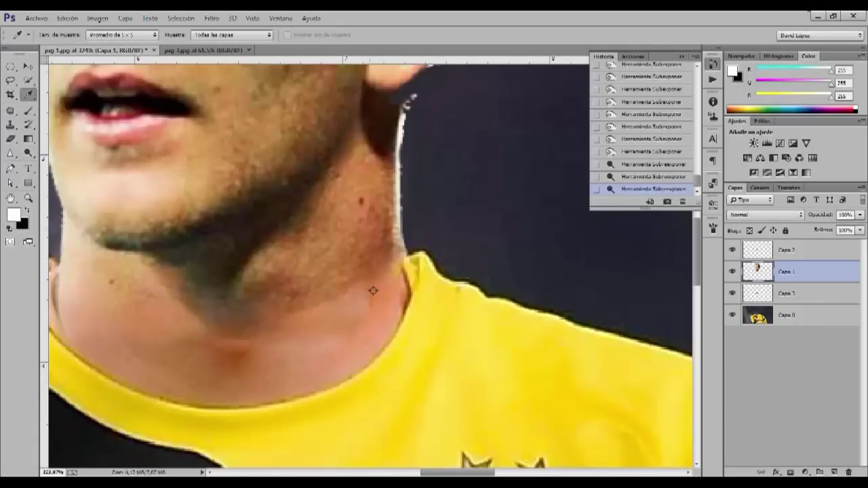
{"action": "left_click", "coordinate": [374, 293]}
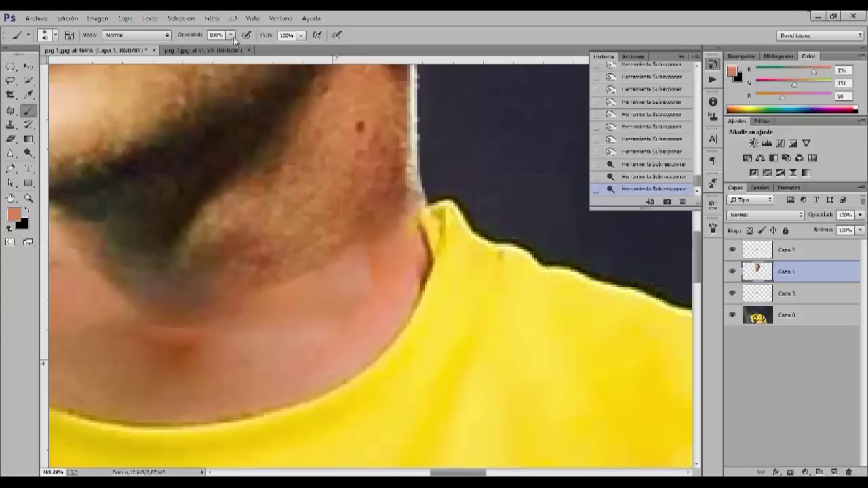
{"action": "type", "text": "20"}
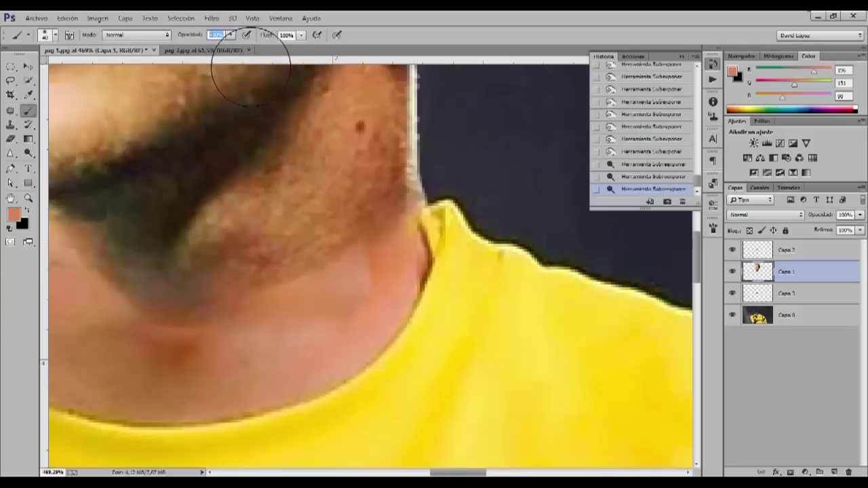
{"action": "key", "text": "Return"}
- Paint over the seam between the head's neck and the lower neck skin, adjusting the brush size and resampling the skin tone
{"action": "mouse_move", "coordinate": [359, 241]}
{"action": "left_mouse_down"}
{"action": "mouse_move", "coordinate": [320, 290]}
{"action": "mouse_move", "coordinate": [365, 271]}
{"action": "left_mouse_up"}
{"action": "mouse_move", "coordinate": [362, 274]}
{"action": "left_mouse_down"}
{"action": "mouse_move", "coordinate": [301, 301]}
{"action": "mouse_move", "coordinate": [360, 287]}
{"action": "mouse_move", "coordinate": [296, 317]}
{"action": "left_mouse_up"}
{"action": "scroll", "coordinate": [301, 319], "scroll_direction": "down", "scroll_amount": 2}
{"action": "scroll", "coordinate": [330, 298], "scroll_direction": "up", "scroll_amount": 4}
{"action": "right_click", "coordinate": [347, 278], "text": "alt"}
{"action": "left_click_drag", "start_coordinate": [347, 277], "coordinate": [409, 314]}
{"action": "left_click", "coordinate": [392, 286], "text": "alt"}
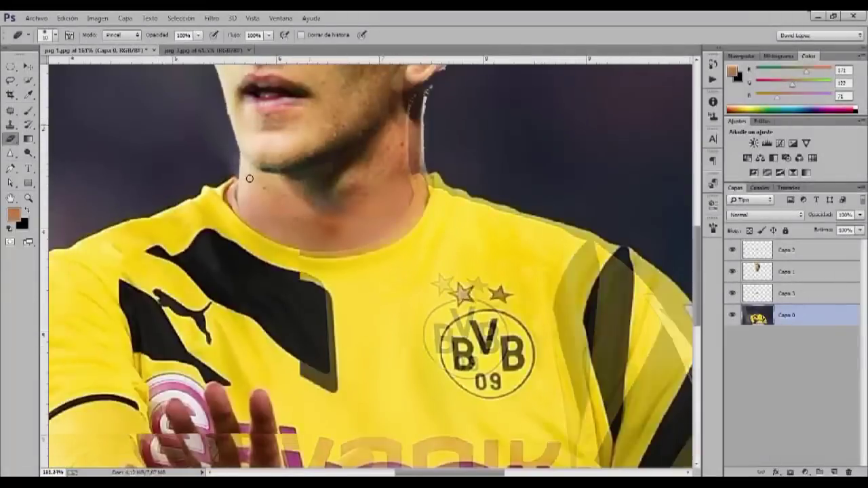
- Recolour the jersey on Capa 0 red using Hue/Saturation with hue -41, saturation -17 and slightly reduced lightness, and clear the selection
{"action": "scroll", "coordinate": [248, 178], "scroll_direction": "down", "scroll_amount": 3}
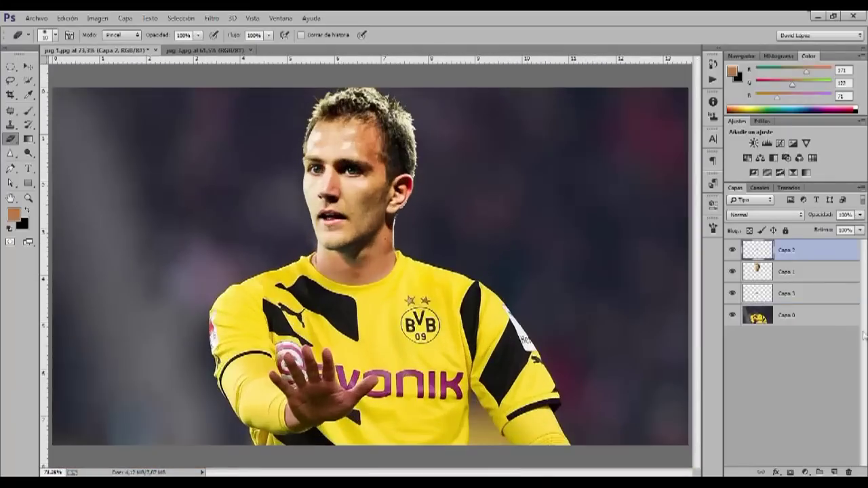
{"action": "left_click", "coordinate": [827, 327]}
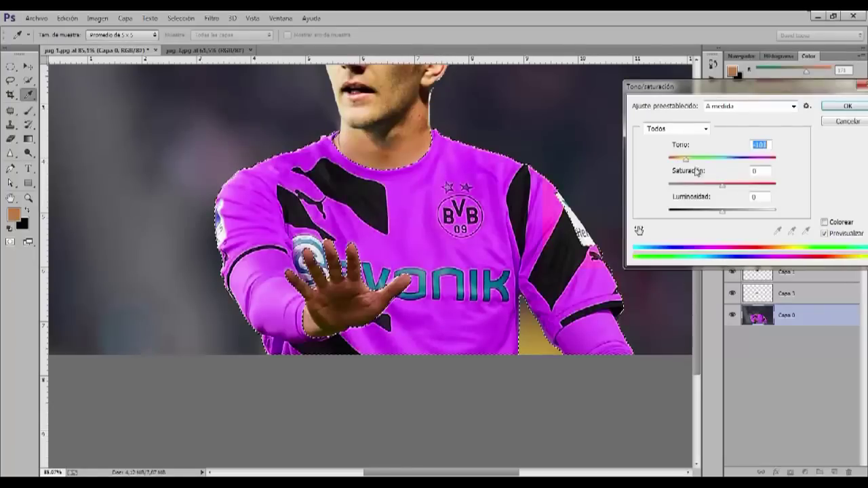
{"action": "mouse_move", "coordinate": [695, 168]}
{"action": "left_mouse_down"}
{"action": "mouse_move", "coordinate": [707, 166]}
{"action": "mouse_move", "coordinate": [697, 166]}
{"action": "left_mouse_up"}
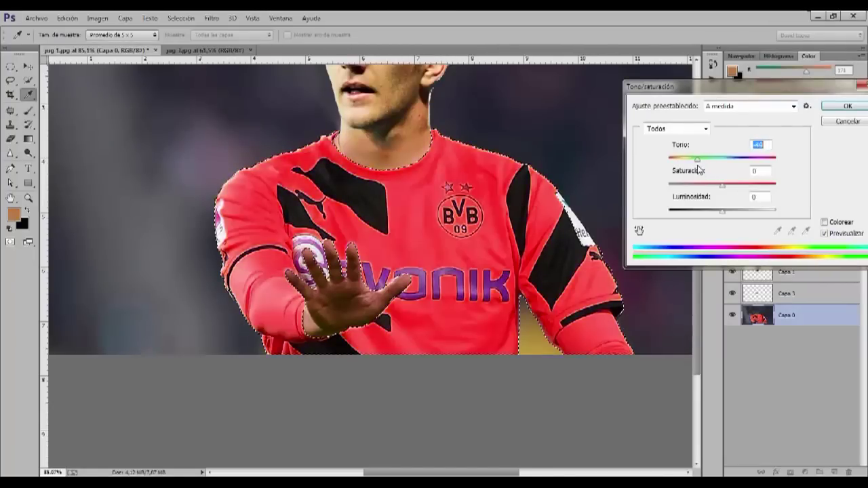
{"action": "key", "text": "shift+Up"}
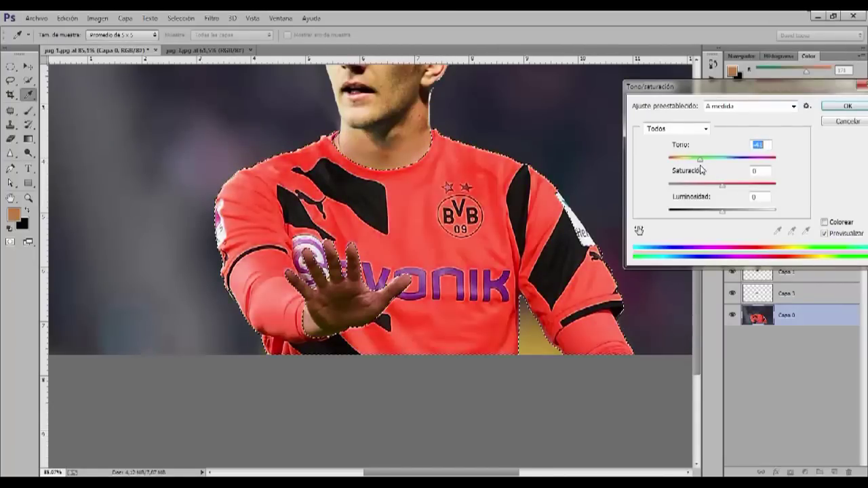
{"action": "left_click_drag", "start_coordinate": [719, 187], "coordinate": [717, 212]}
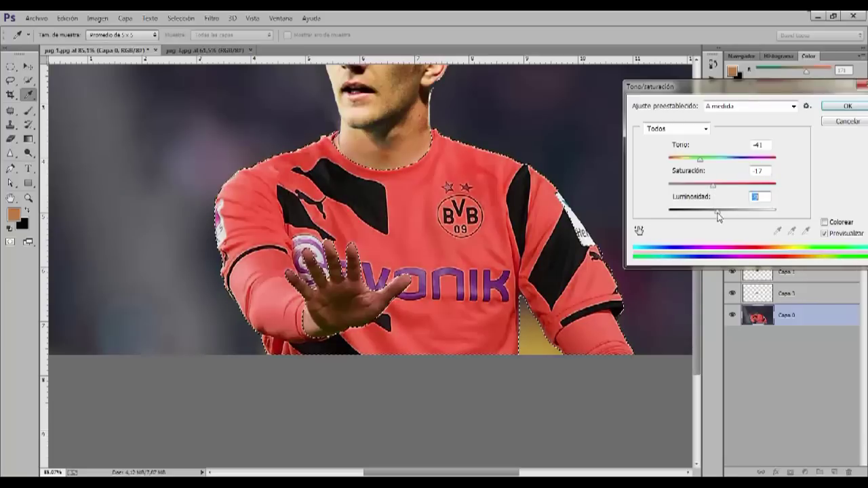
{"action": "left_click", "coordinate": [847, 106]}
{"action": "key", "text": "ctrl+0"}
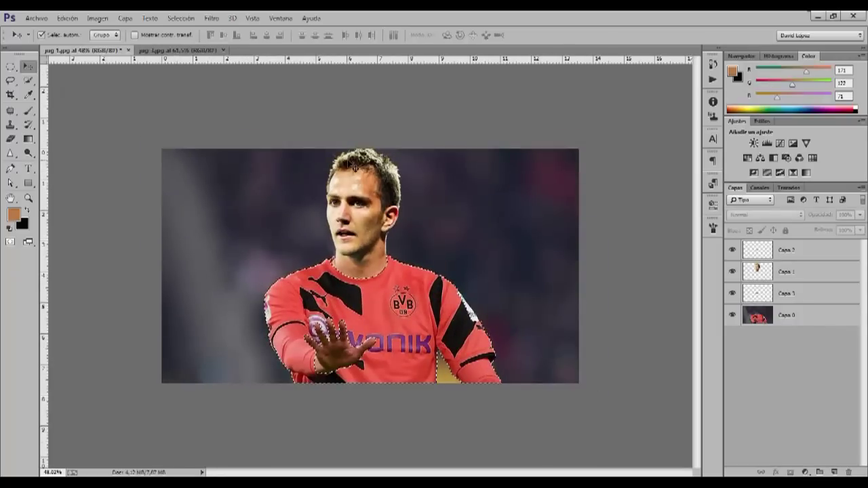
{"action": "key", "text": "ctrl+d"}
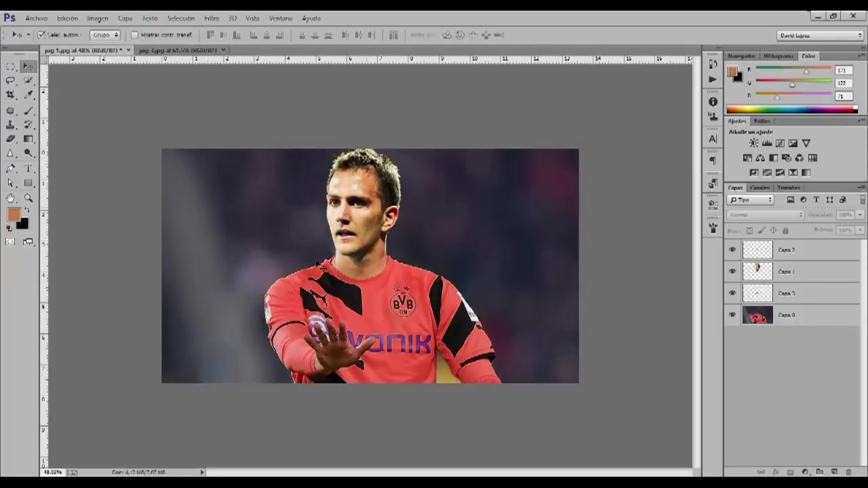
{"action": "key", "text": "ctrl+plus"}
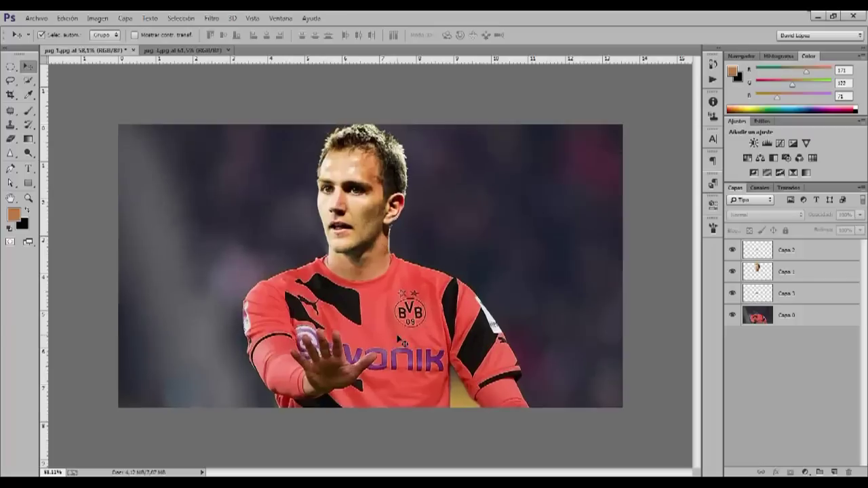